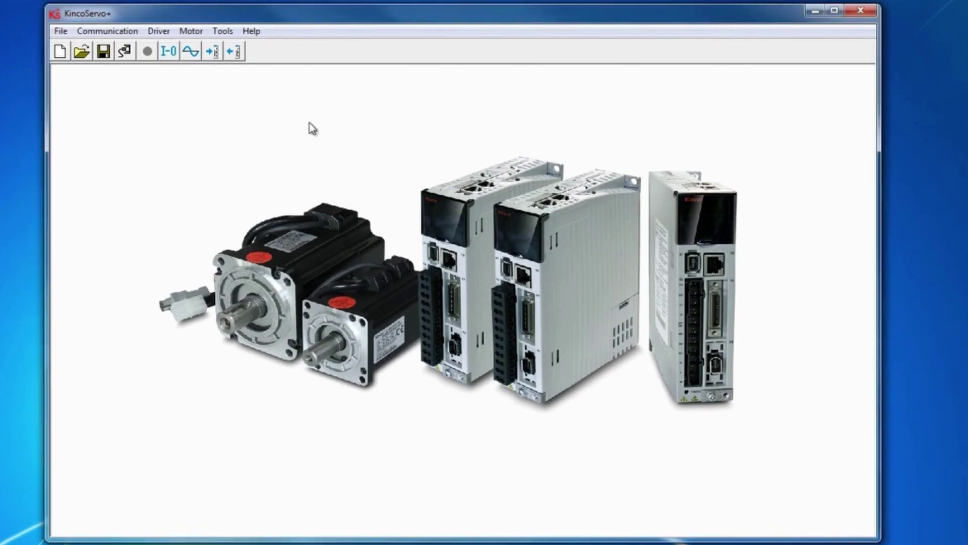
Step: Connect to the drive on COM4 at 38400 baud through Communication Settings
{"action": "left_click", "coordinate": [114, 33]}
{"action": "left_click", "coordinate": [128, 48]}
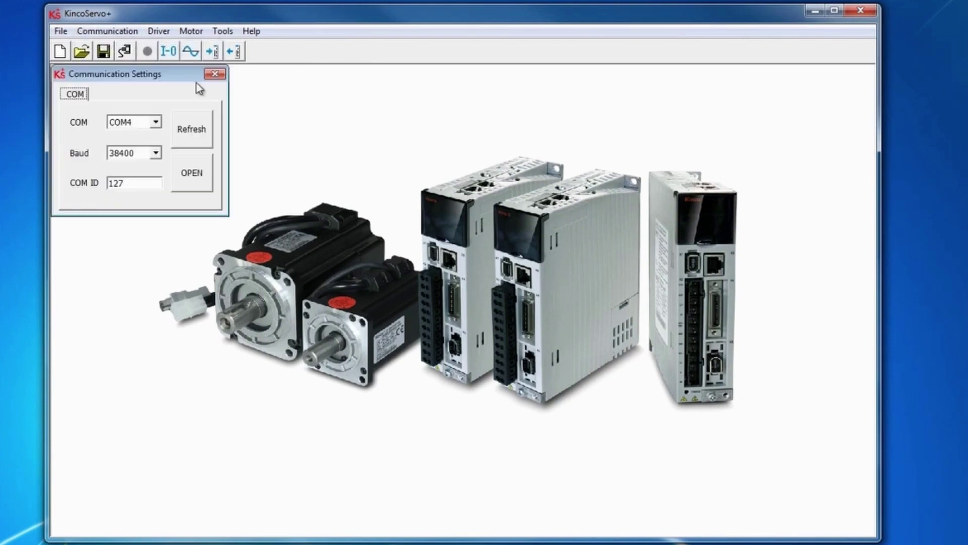
{"action": "left_click", "coordinate": [197, 172]}
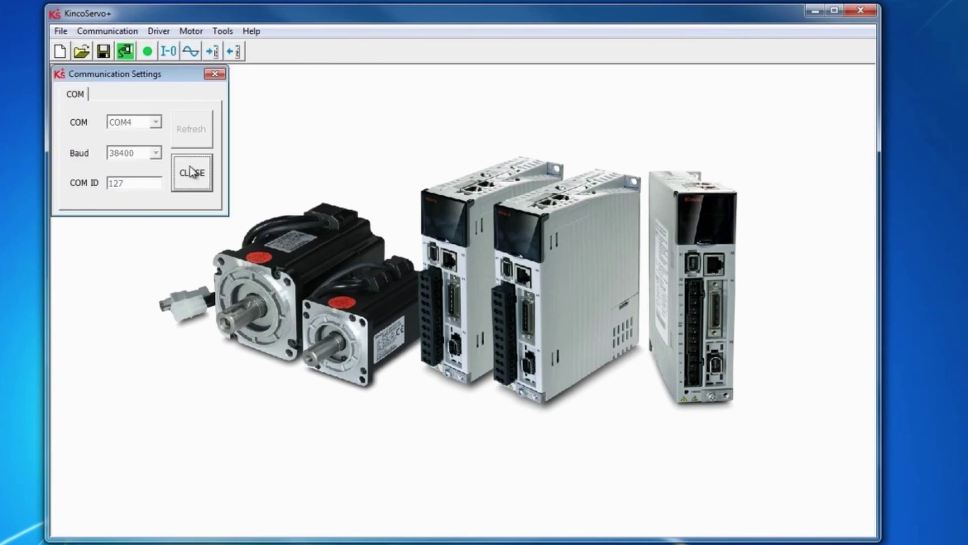
{"action": "left_click", "coordinate": [216, 75]}
Step: Reboot the drive from the Init Save Reboot dialog
{"action": "left_click", "coordinate": [159, 32]}
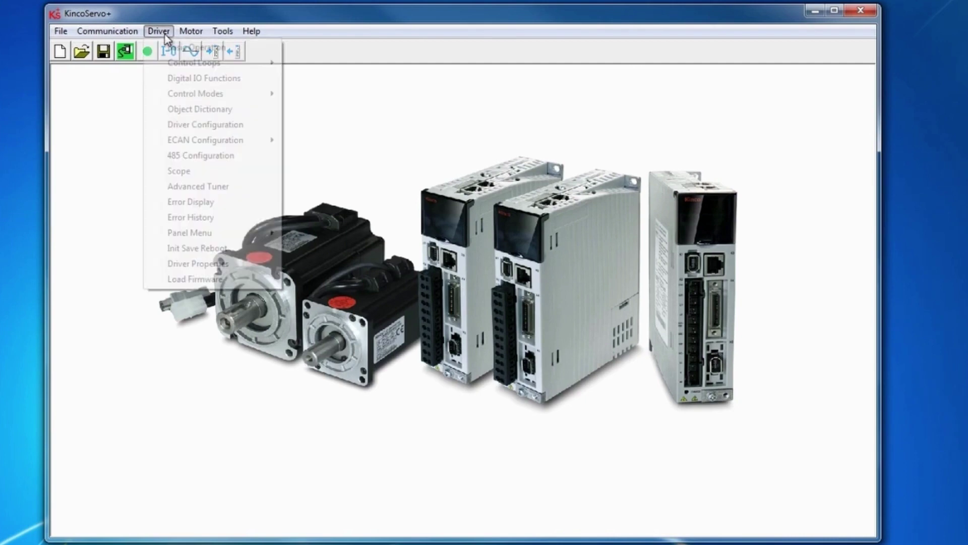
{"action": "left_click", "coordinate": [223, 249]}
{"action": "left_click", "coordinate": [789, 202]}
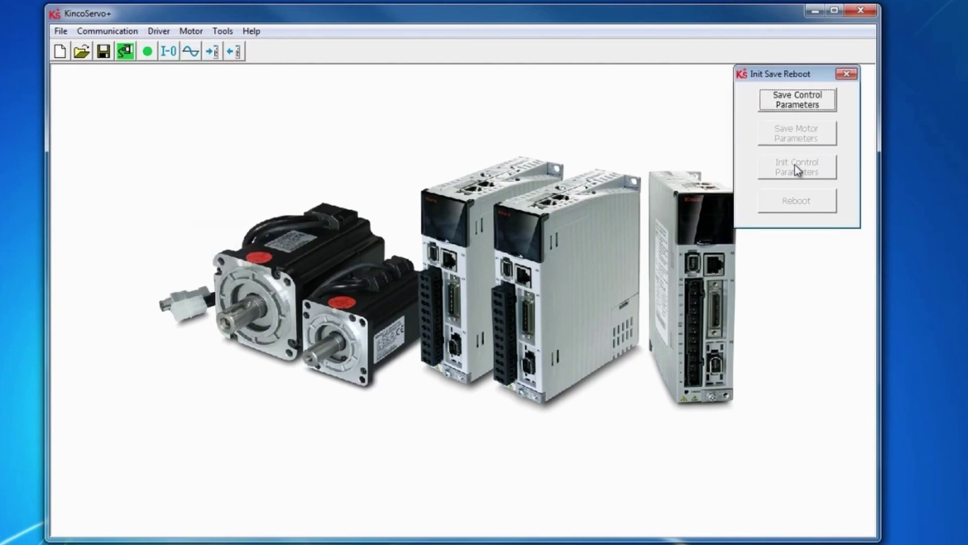
Step: Close the reboot dialog and open the Basic Operation and Digital IO Functions windows side by side
{"action": "left_click", "coordinate": [846, 75]}
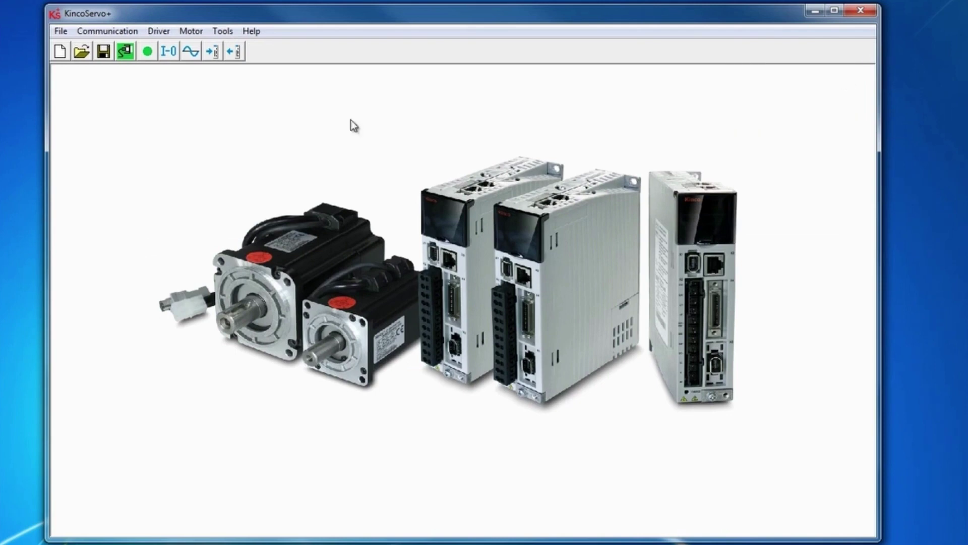
{"action": "left_click", "coordinate": [159, 31]}
{"action": "left_click", "coordinate": [171, 47]}
{"action": "left_click", "coordinate": [159, 31]}
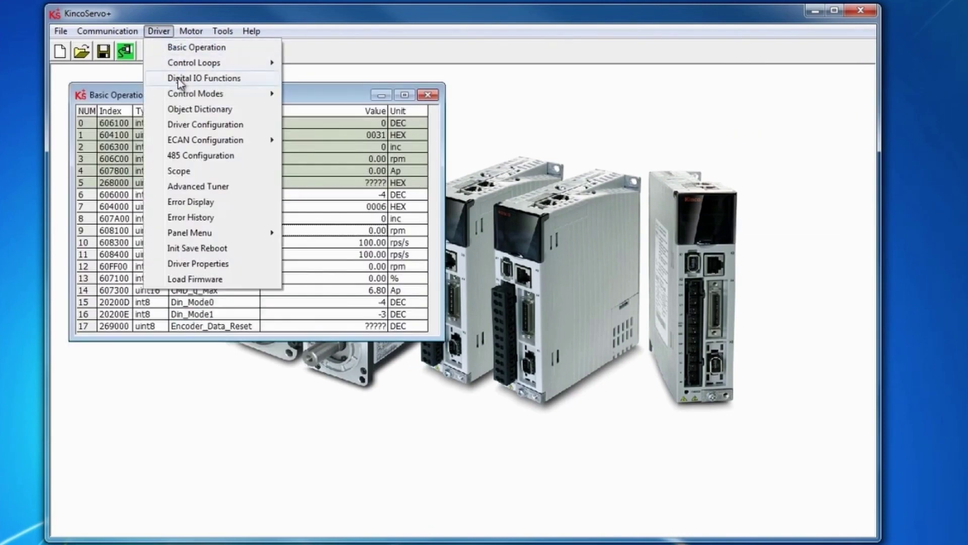
{"action": "left_click", "coordinate": [204, 78]}
{"action": "left_click_drag", "start_coordinate": [444, 124], "coordinate": [612, 87]}
{"action": "left_click", "coordinate": [364, 335]}
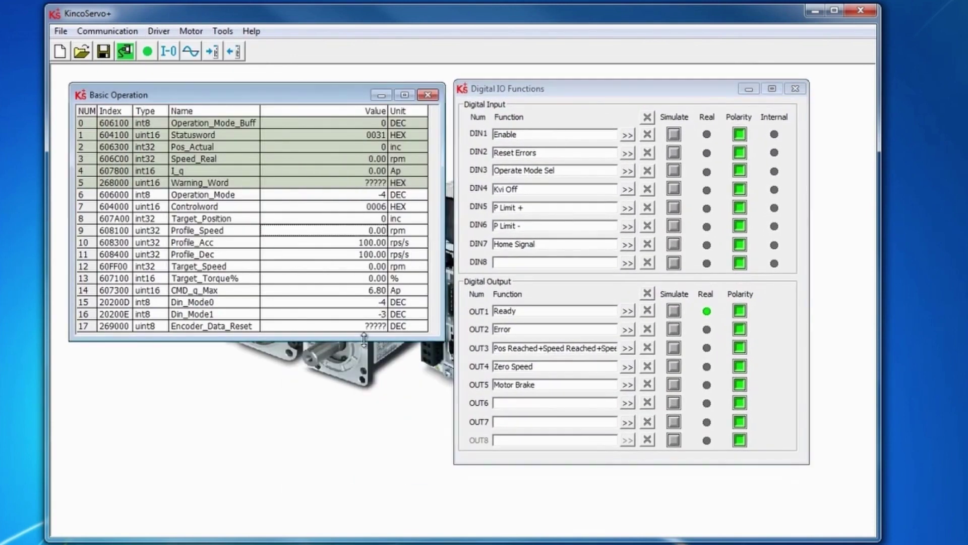
Step: Set Operation_Mode to 1 (Position Control) and clear Operate Mode Sel from DIN3
{"action": "left_click", "coordinate": [367, 194]}
{"action": "left_click", "coordinate": [380, 196]}
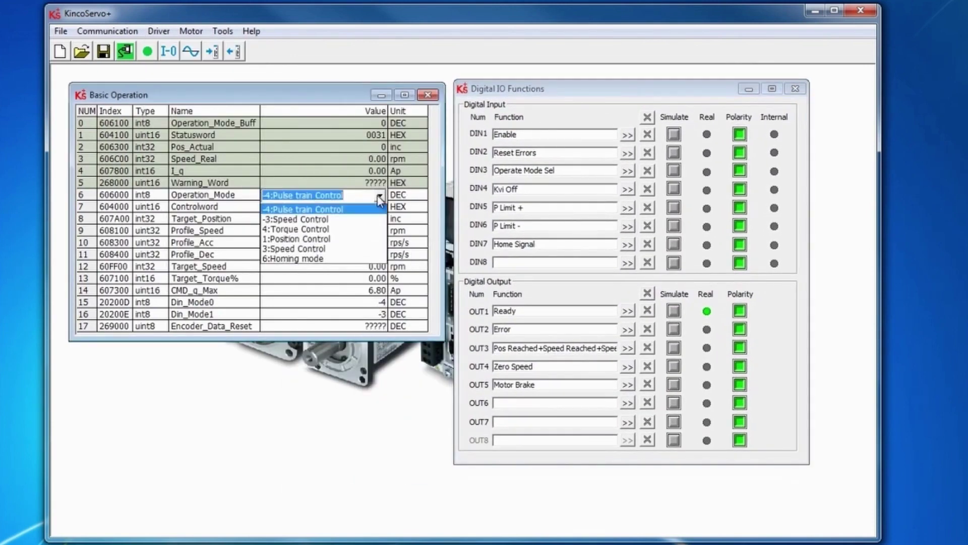
{"action": "left_click", "coordinate": [363, 239]}
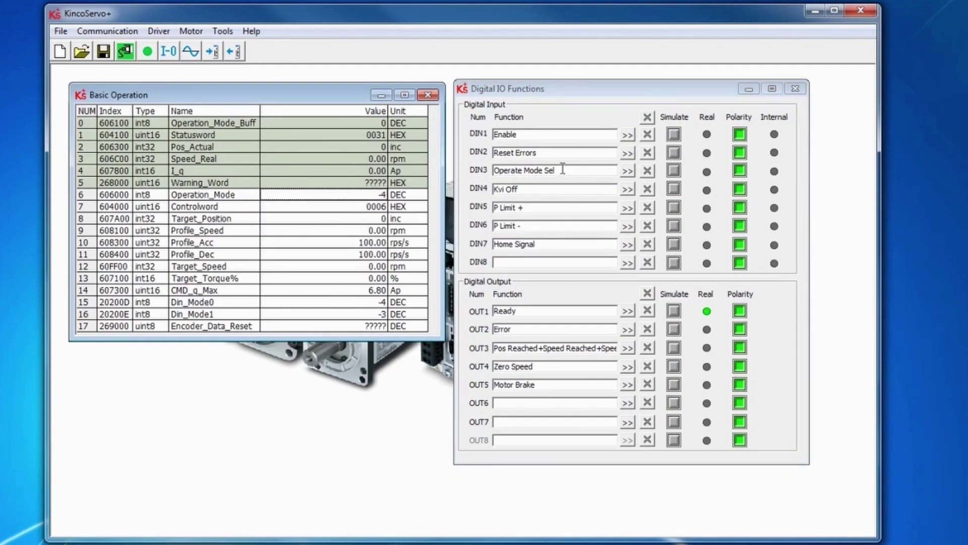
{"action": "left_click", "coordinate": [648, 171]}
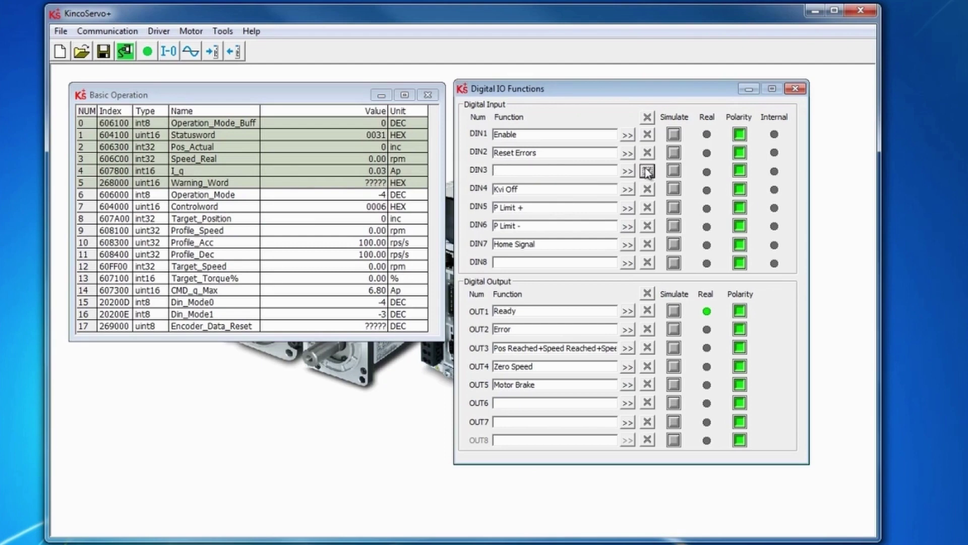
{"action": "left_click", "coordinate": [367, 194]}
{"action": "left_click", "coordinate": [379, 195]}
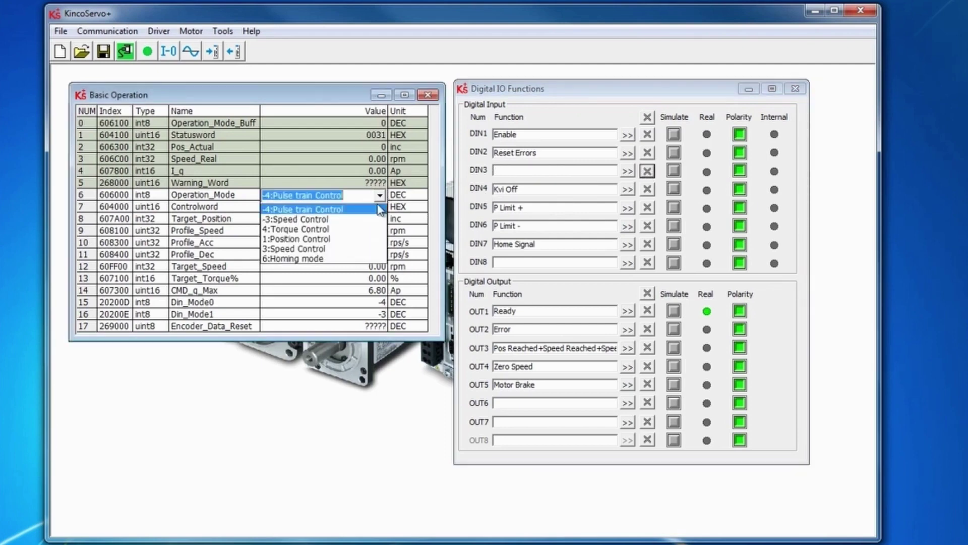
{"action": "left_click", "coordinate": [361, 238]}
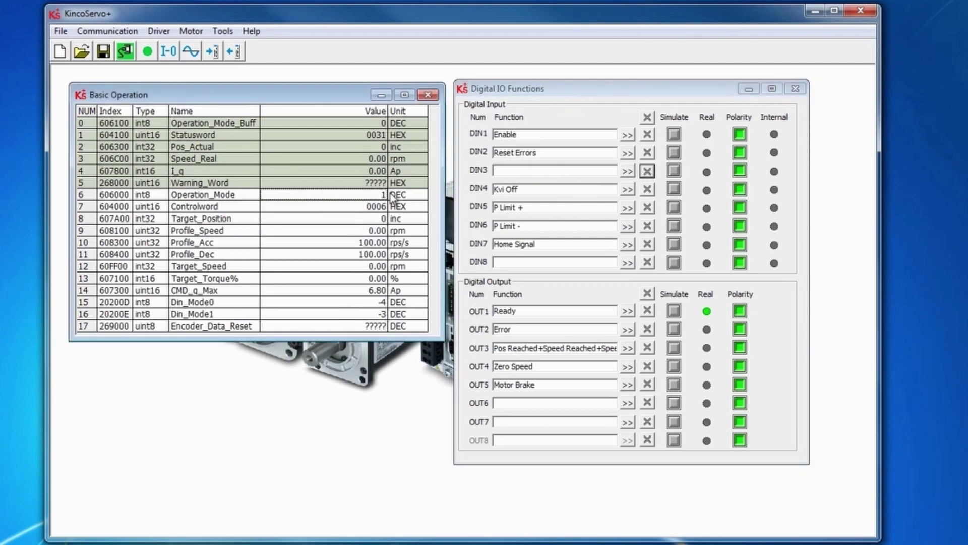
Step: Remove Enable from DIN1 and write 002F to the Controlword to enable the servo
{"action": "double_click", "coordinate": [376, 208]}
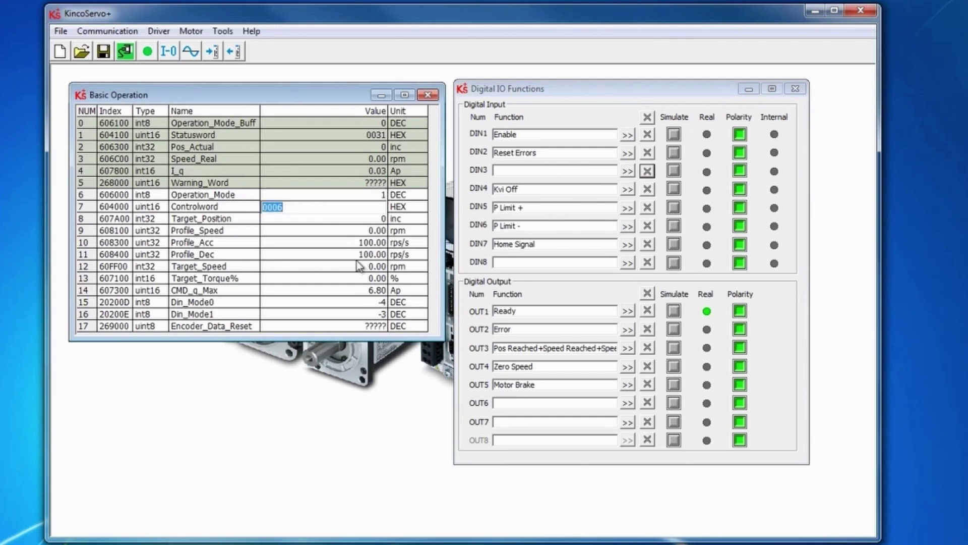
{"action": "type", "text": "2F"}
{"action": "key", "text": "Return"}
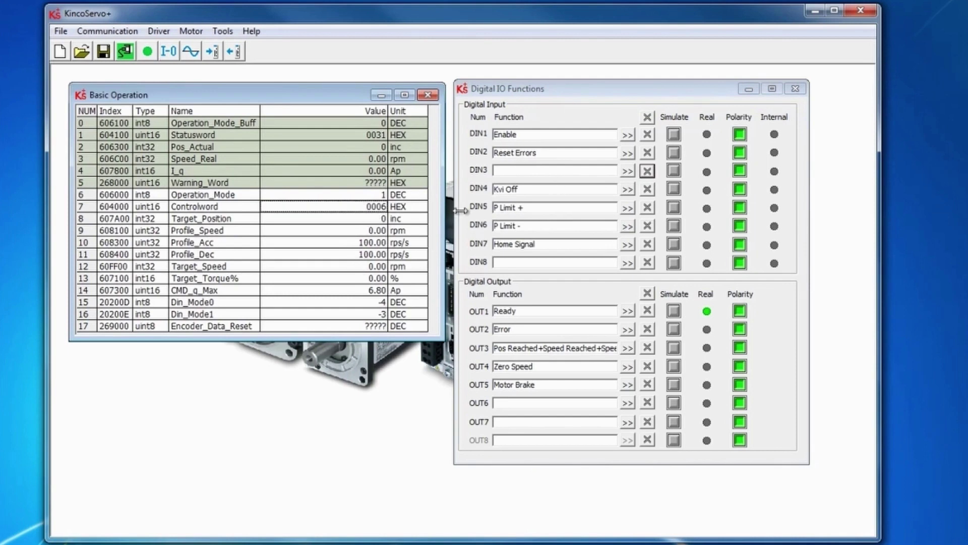
{"action": "left_click", "coordinate": [372, 208]}
{"action": "left_click", "coordinate": [372, 207]}
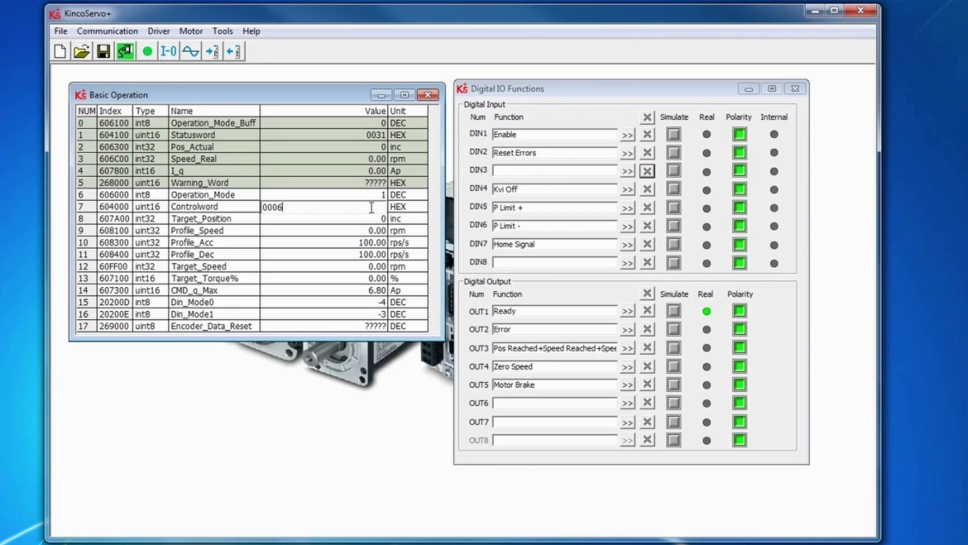
{"action": "left_click", "coordinate": [646, 136]}
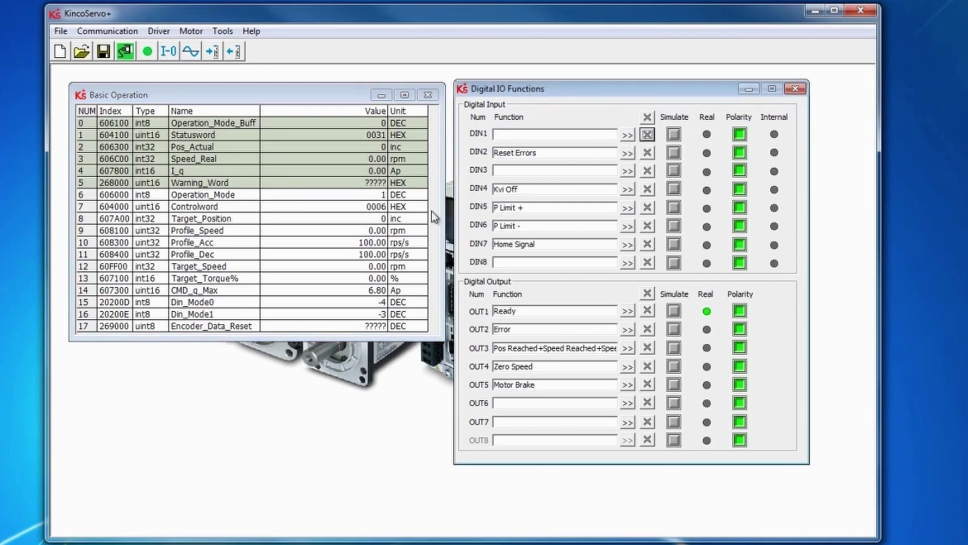
{"action": "left_click", "coordinate": [381, 207]}
{"action": "type", "text": "2F"}
{"action": "key", "text": "Return"}
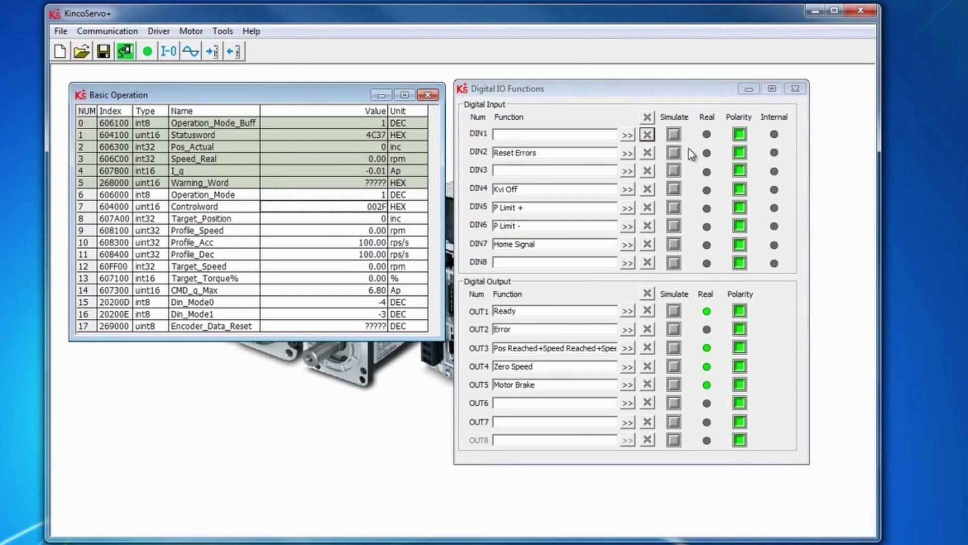
Step: Clear all digital input functions and assign Activate Command to DIN1
{"action": "left_click", "coordinate": [647, 117]}
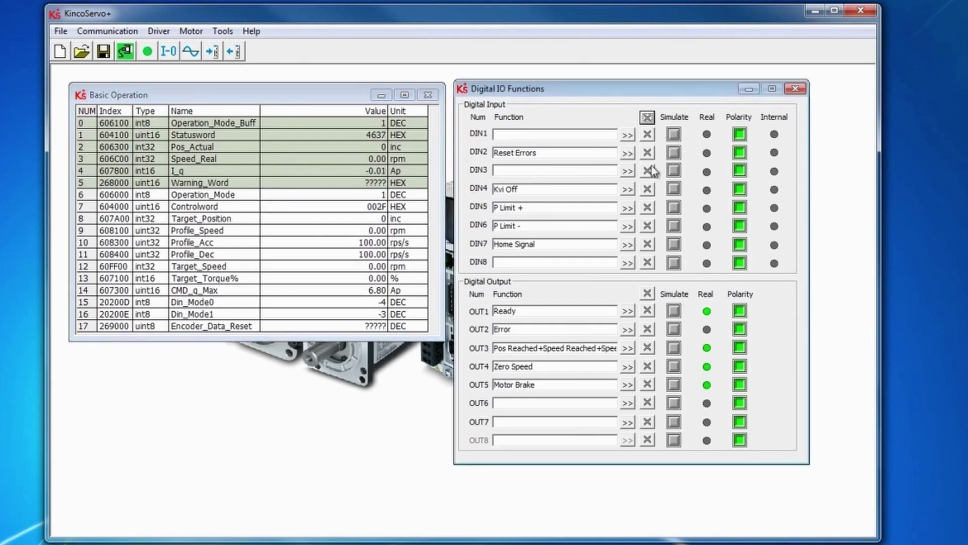
{"action": "left_click", "coordinate": [628, 135]}
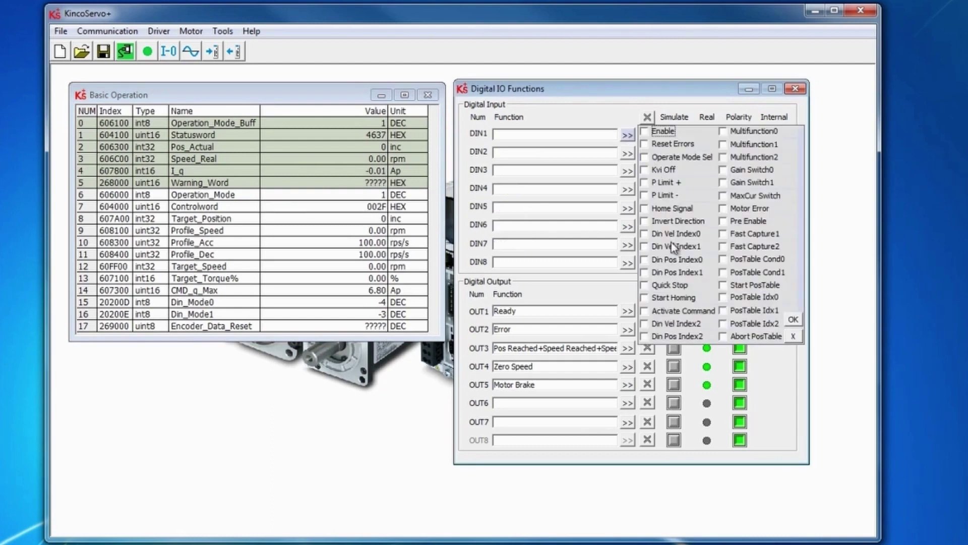
{"action": "left_click", "coordinate": [648, 311]}
{"action": "left_click", "coordinate": [792, 320]}
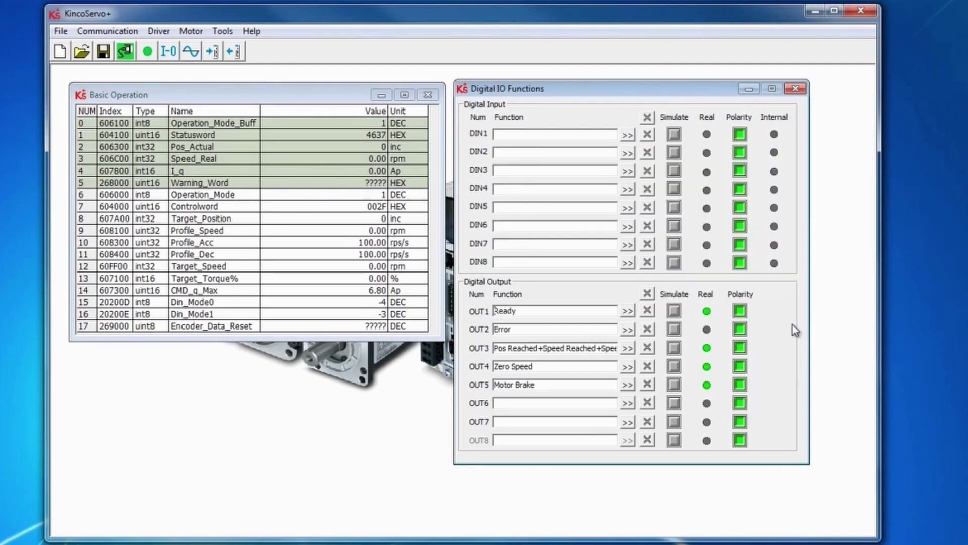
Step: Set Target_Position to 10000 and Profile_Speed to 100 rpm
{"action": "double_click", "coordinate": [371, 218]}
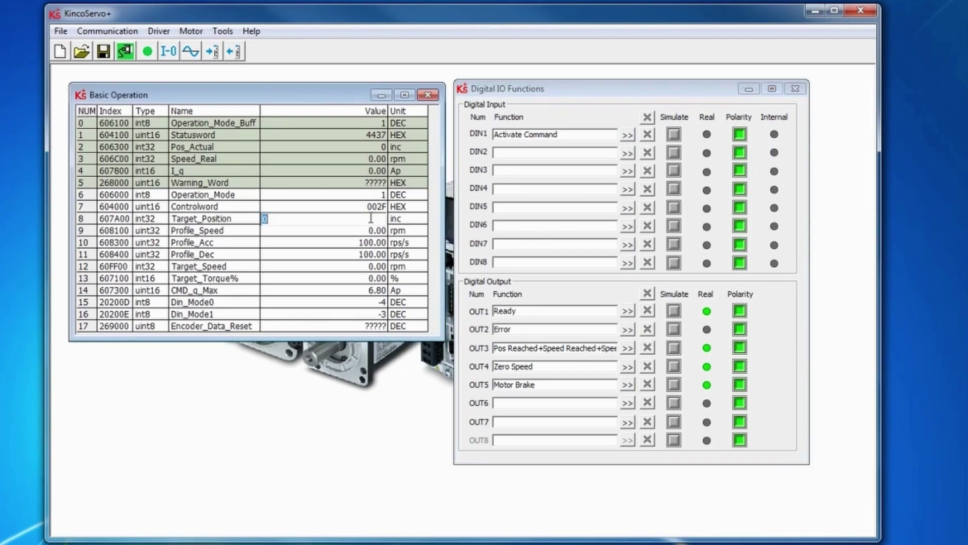
{"action": "type", "text": "10000"}
{"action": "key", "text": "Return"}
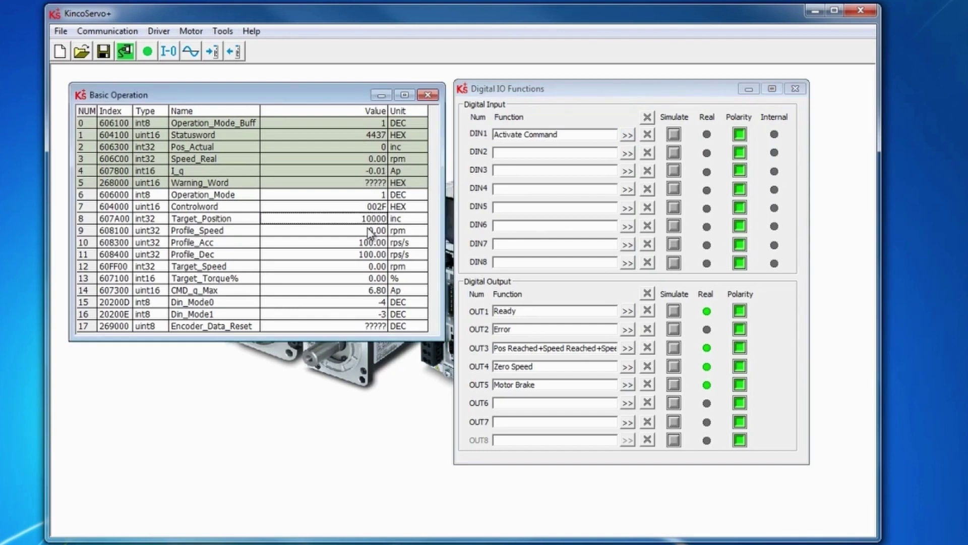
{"action": "double_click", "coordinate": [370, 230]}
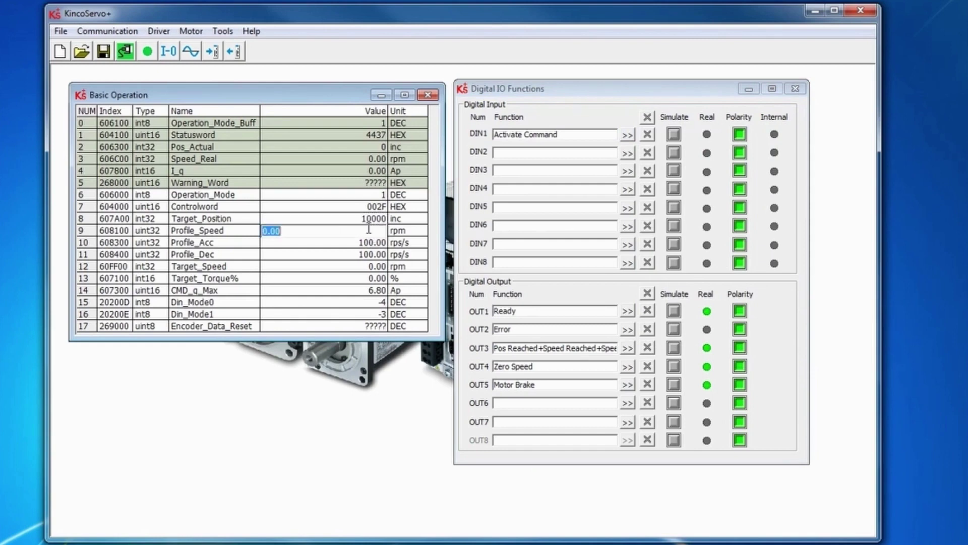
{"action": "type", "text": "100"}
{"action": "key", "text": "Return"}
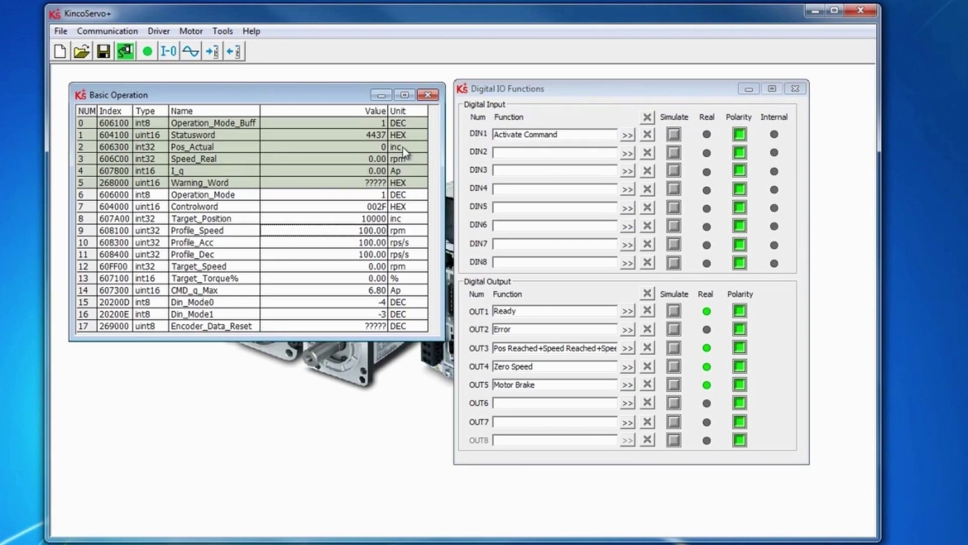
Step: Pulse DIN1's simulated Activate Command on and off twice to move the motor to 10000
{"action": "left_click", "coordinate": [674, 136]}
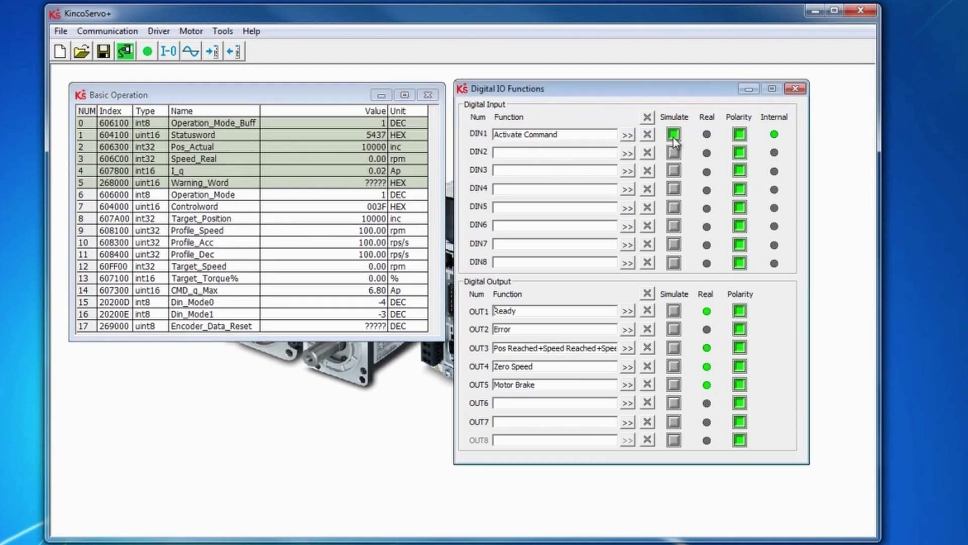
{"action": "left_click", "coordinate": [674, 136]}
{"action": "left_click", "coordinate": [673, 135]}
{"action": "left_click", "coordinate": [673, 135]}
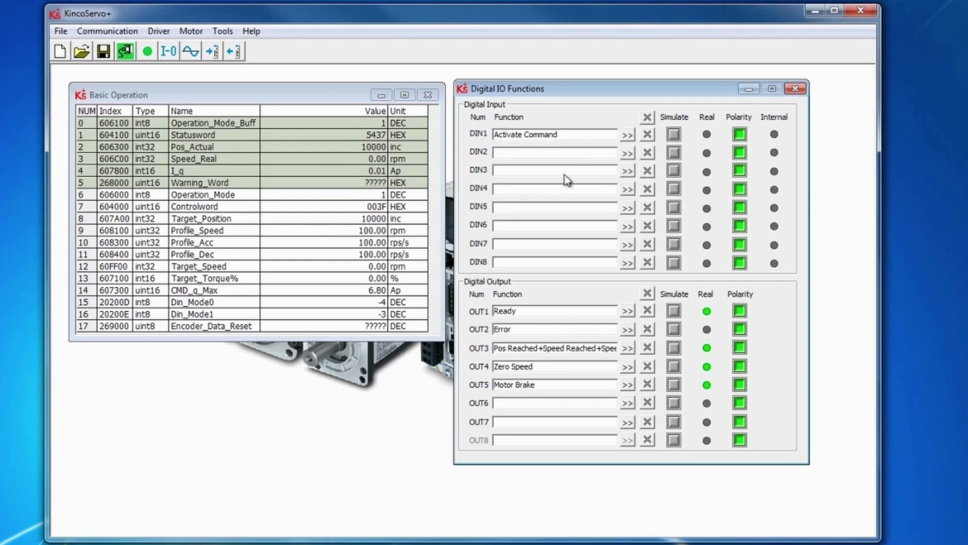
Step: Set Target_Position to 20000 and pulse Activate Command to move the motor there
{"action": "double_click", "coordinate": [372, 218]}
{"action": "type", "text": "20000"}
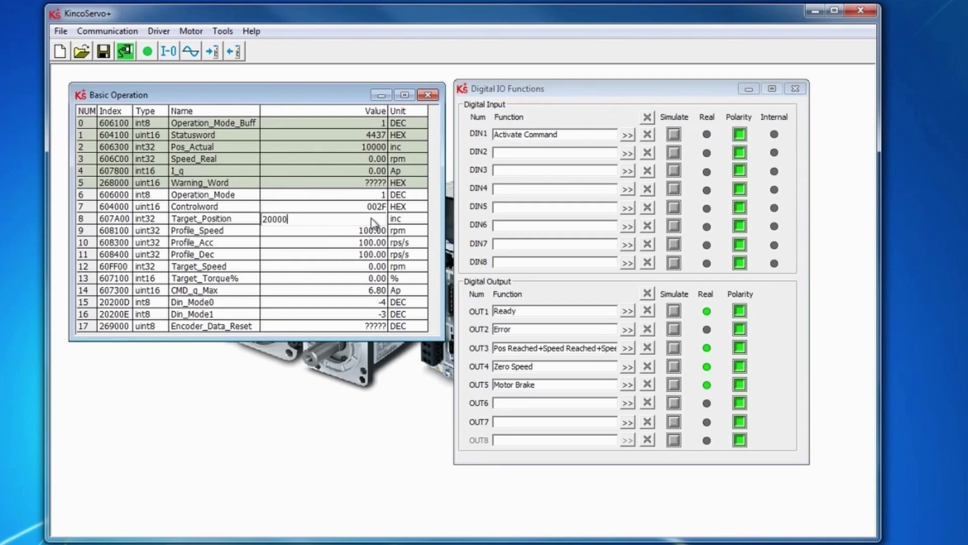
{"action": "key", "text": "Return"}
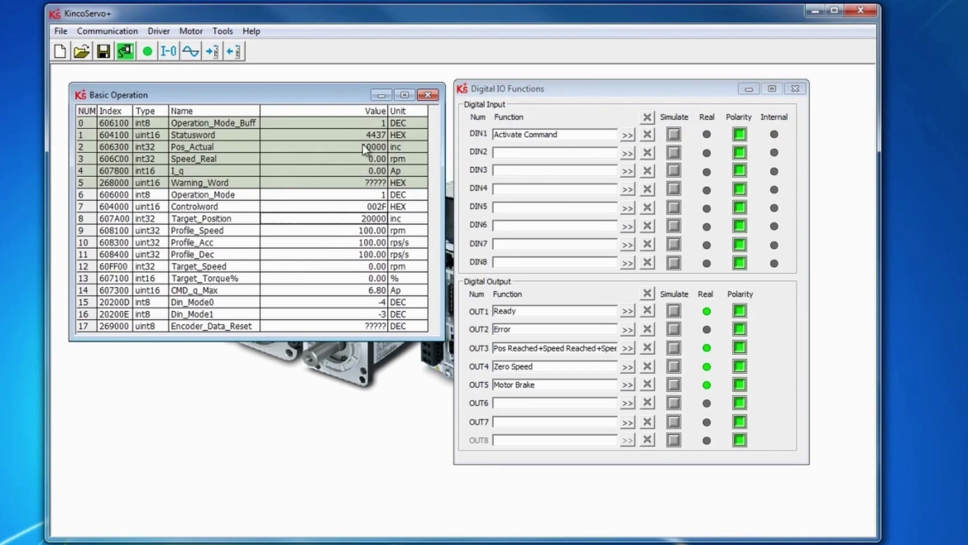
{"action": "left_click", "coordinate": [672, 134]}
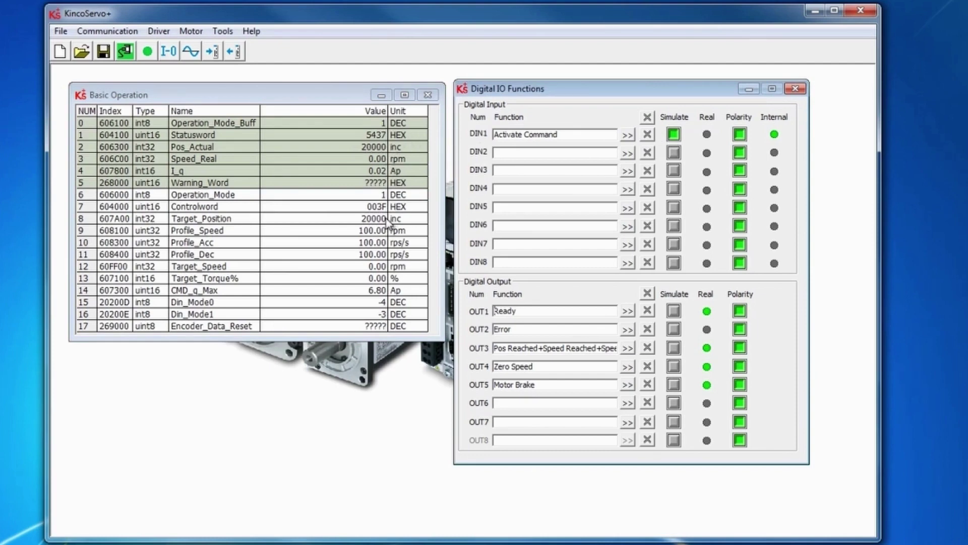
{"action": "left_click", "coordinate": [673, 135]}
Step: Set Target_Position back to 10000 and trigger Activate Command to return the motor
{"action": "double_click", "coordinate": [383, 218]}
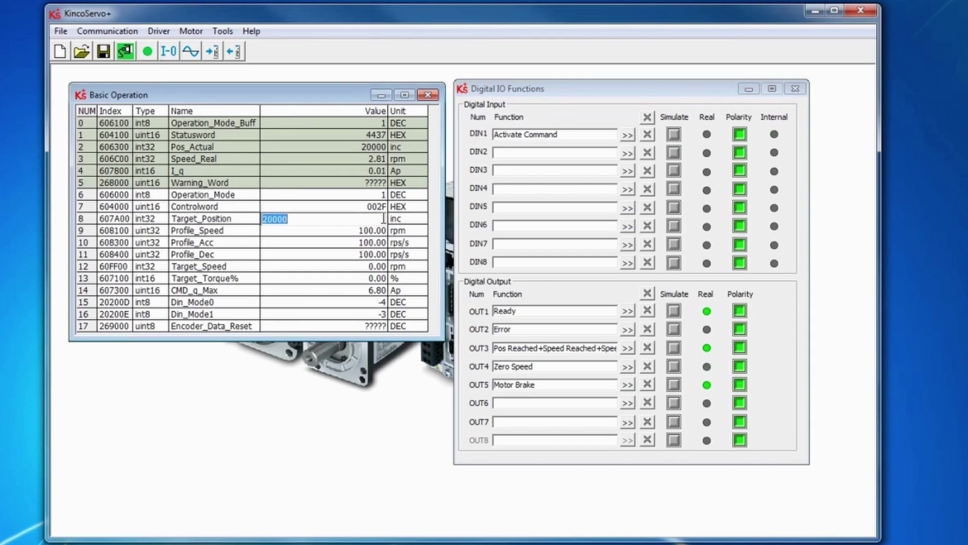
{"action": "type", "text": "10000"}
{"action": "key", "text": "Return"}
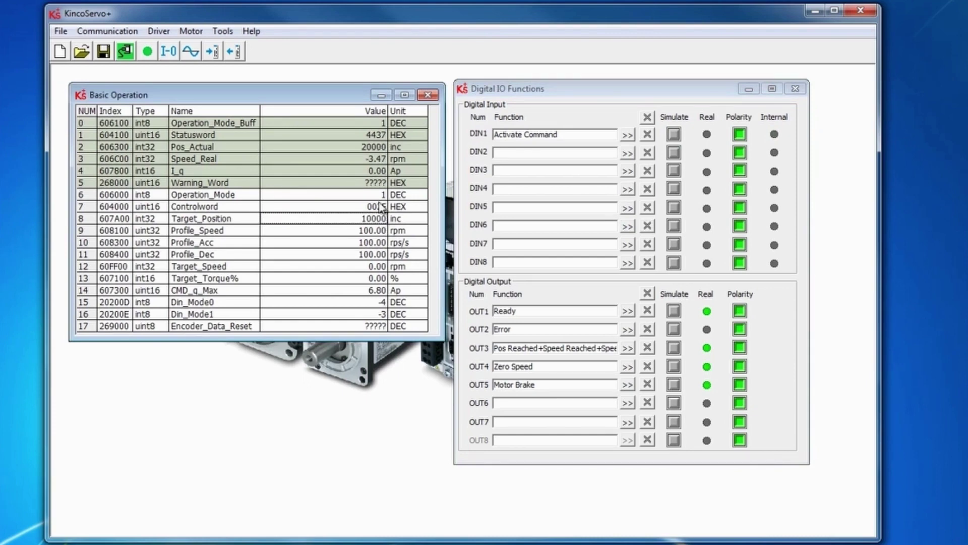
{"action": "left_click", "coordinate": [673, 136]}
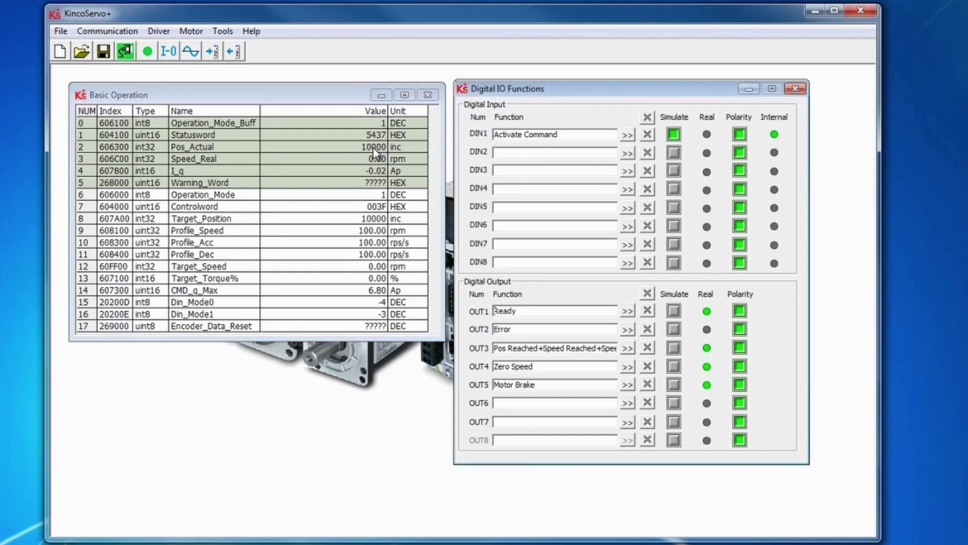
{"action": "double_click", "coordinate": [379, 206]}
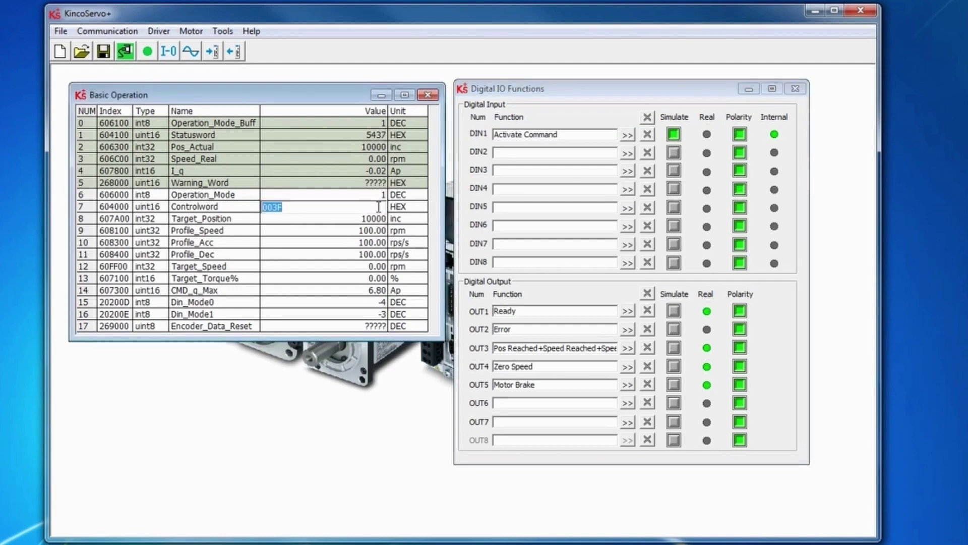
Step: Set Controlword to 004F and pulse Activate Command three times for relative 10000 steps to 40000
{"action": "type", "text": "4F"}
{"action": "key", "text": "Return"}
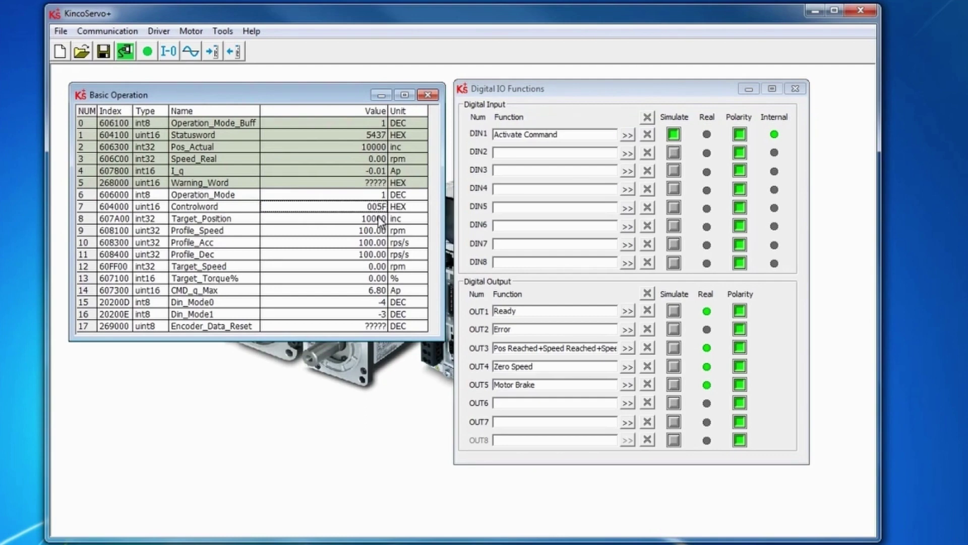
{"action": "left_click", "coordinate": [669, 141]}
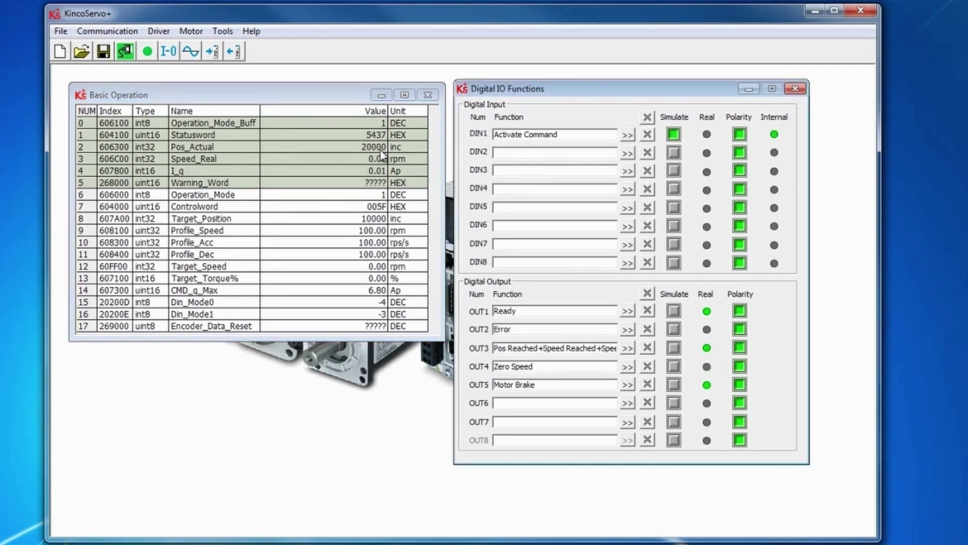
{"action": "left_click", "coordinate": [673, 134]}
{"action": "left_click", "coordinate": [673, 135]}
{"action": "left_click", "coordinate": [673, 134]}
{"action": "left_click", "coordinate": [671, 137]}
{"action": "left_click", "coordinate": [671, 136]}
Step: Set Controlword back to 002F and pulse Activate Command to return absolutely to 10000
{"action": "double_click", "coordinate": [379, 207]}
{"action": "type", "text": "2"}
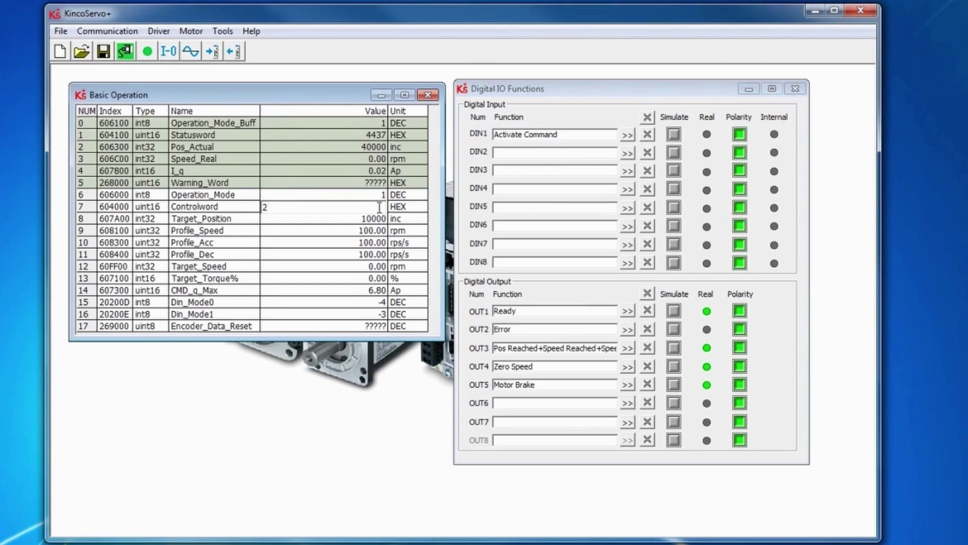
{"action": "key", "text": "Return"}
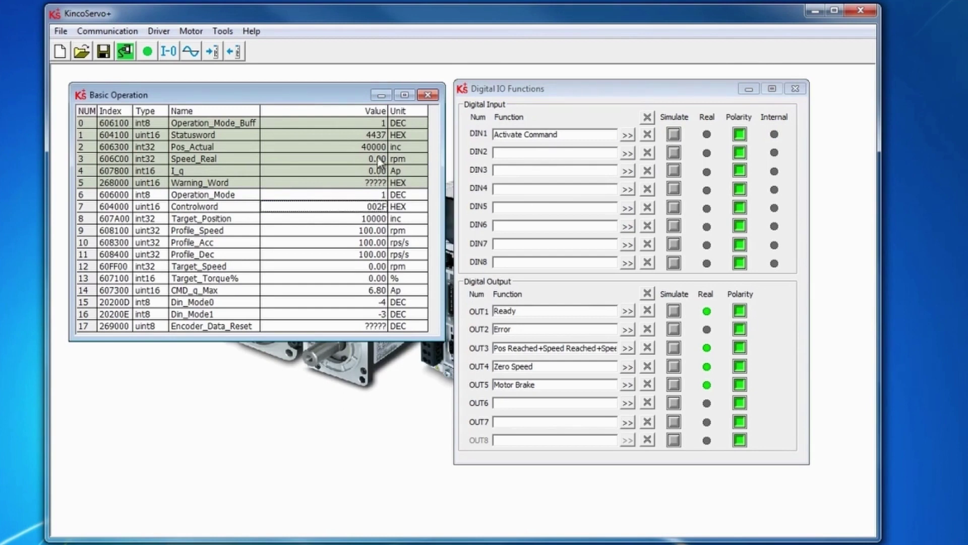
{"action": "left_click", "coordinate": [675, 137]}
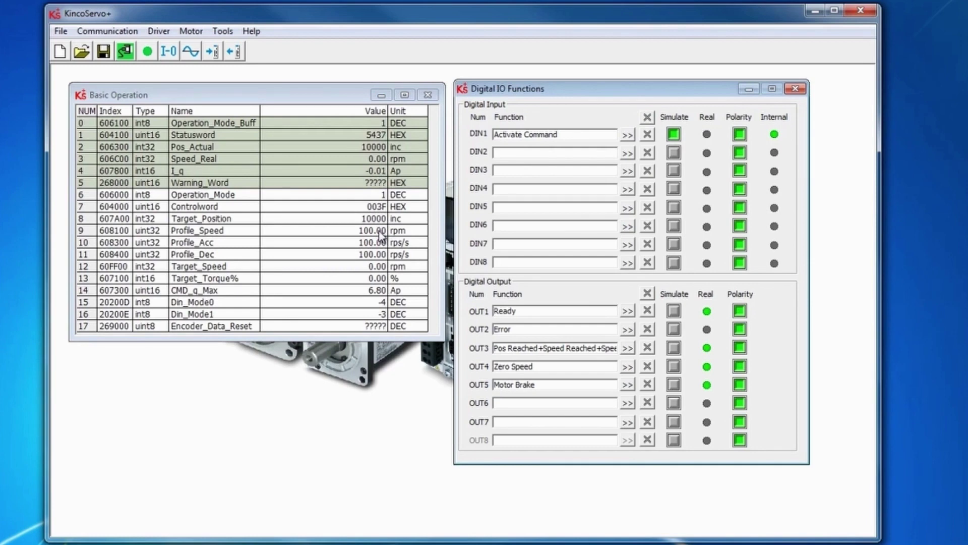
{"action": "left_click", "coordinate": [674, 135]}
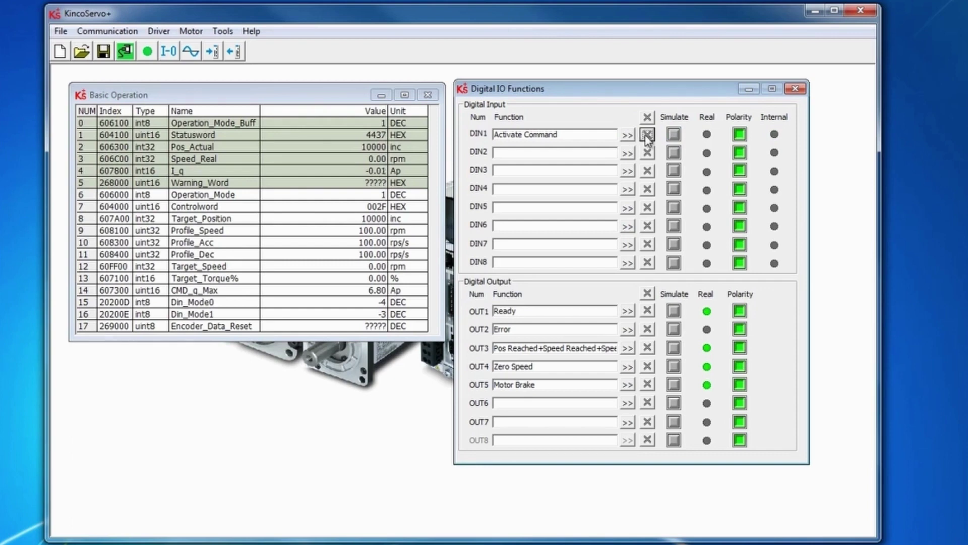
Step: Remove Activate Command from DIN1 and set the Controlword to 102F
{"action": "left_click", "coordinate": [648, 134]}
{"action": "double_click", "coordinate": [372, 207]}
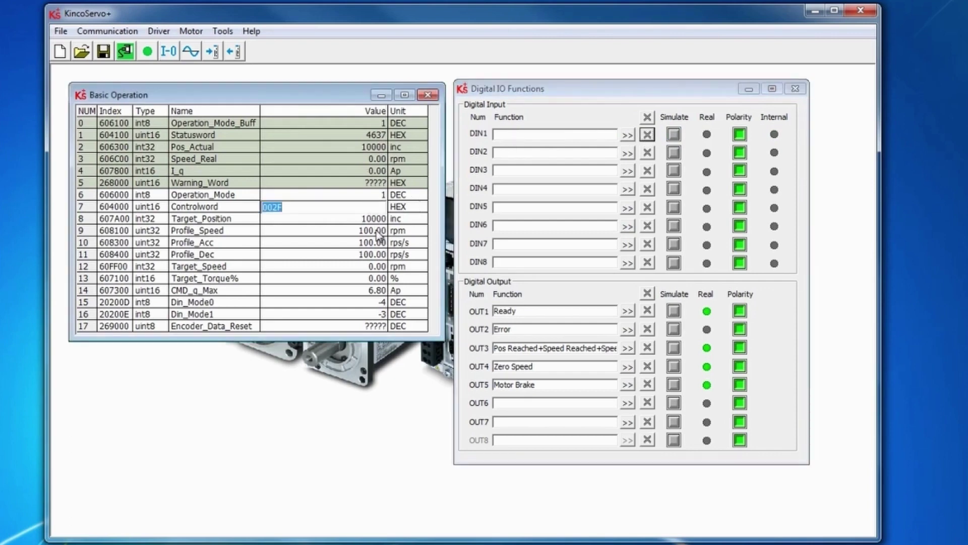
{"action": "type", "text": "102"}
{"action": "key", "text": "Return"}
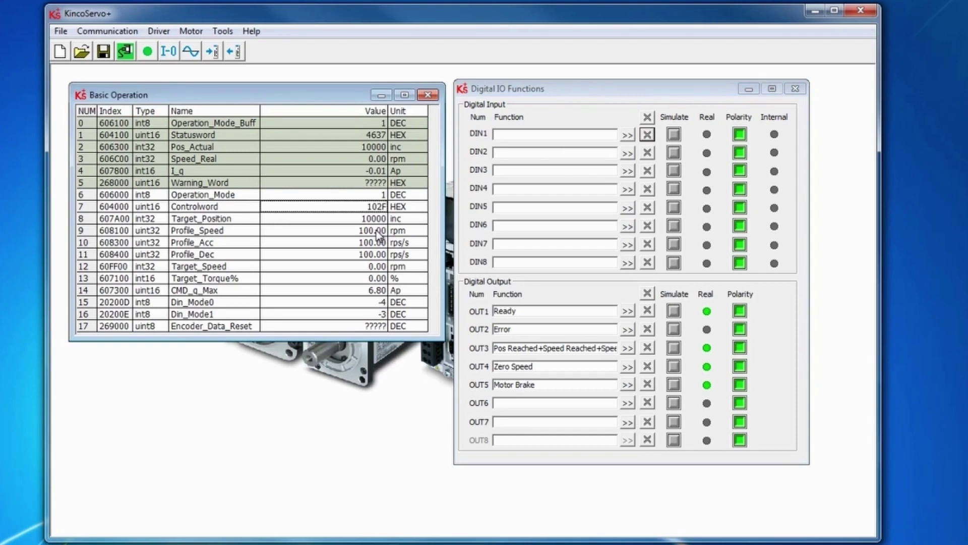
Step: Set Target_Position to 50000 and start the move with Controlword 103F
{"action": "double_click", "coordinate": [371, 220]}
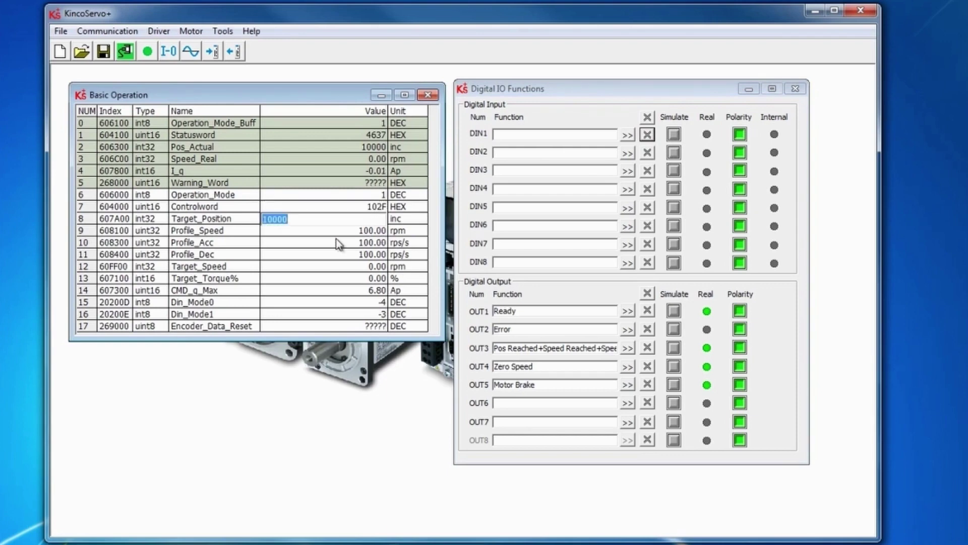
{"action": "type", "text": "50000"}
{"action": "key", "text": "Return"}
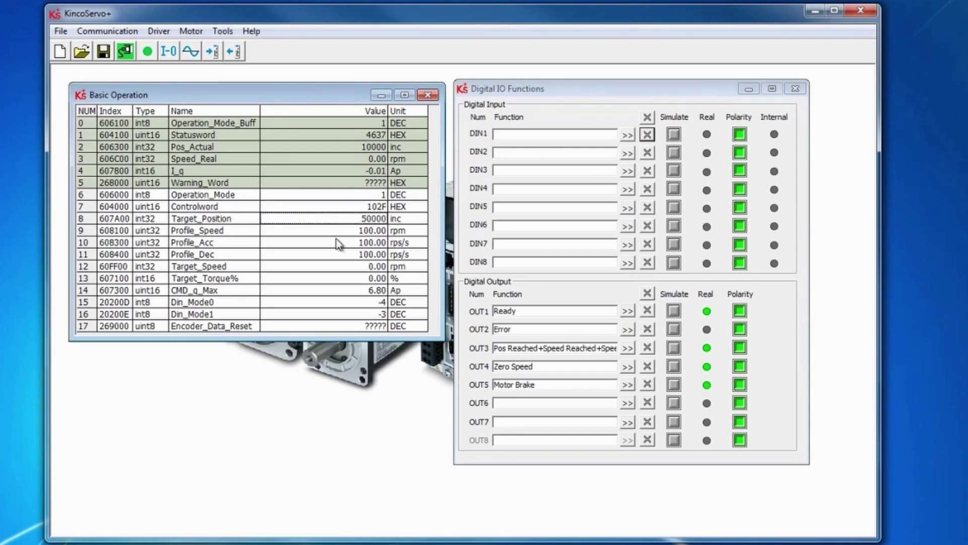
{"action": "double_click", "coordinate": [356, 208]}
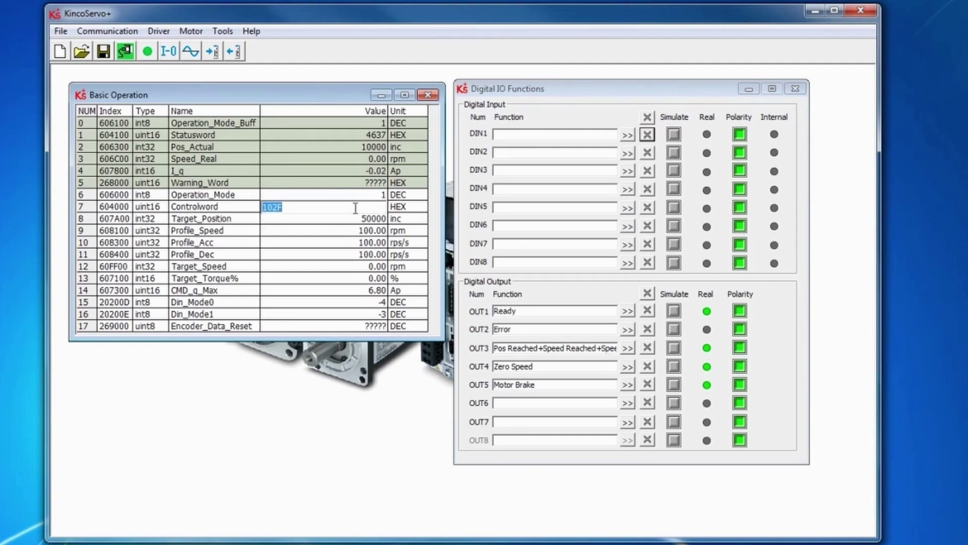
{"action": "type", "text": "10"}
{"action": "key", "text": "Return"}
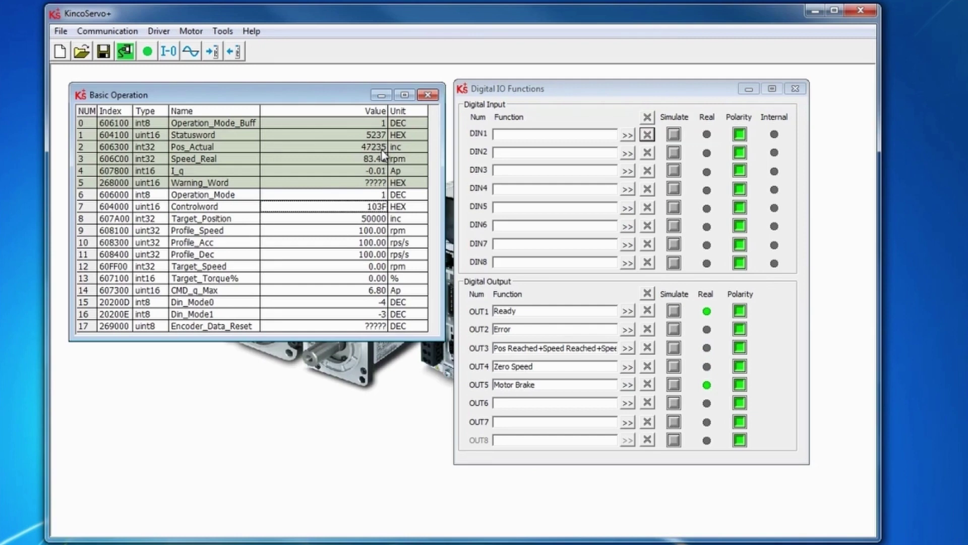
Step: Move the servo to target position 10000, then to 15000
{"action": "double_click", "coordinate": [379, 218]}
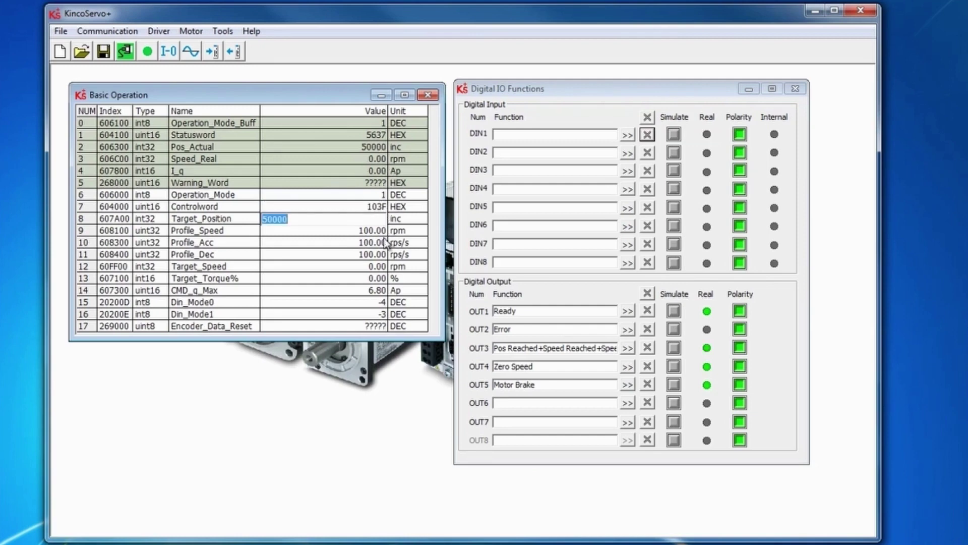
{"action": "type", "text": "10000"}
{"action": "key", "text": "Return"}
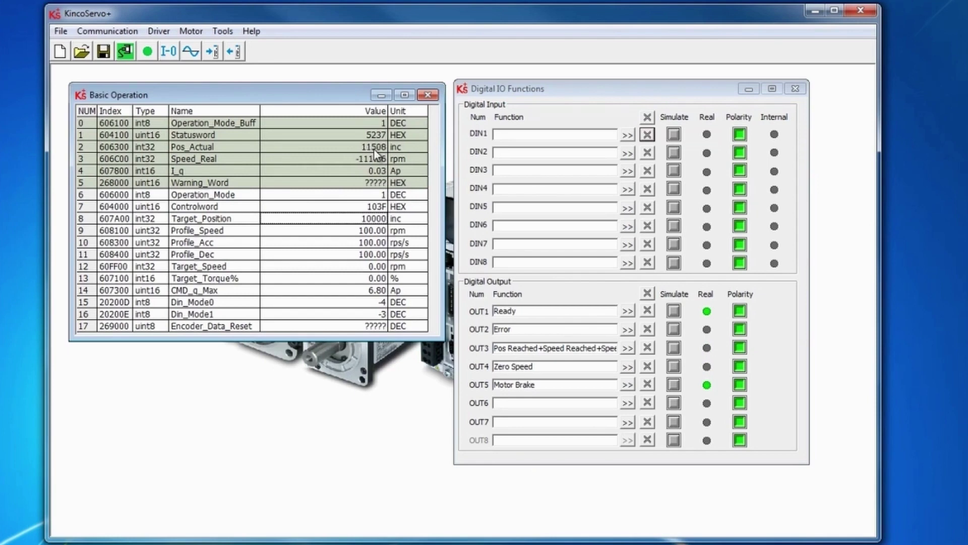
{"action": "double_click", "coordinate": [379, 218]}
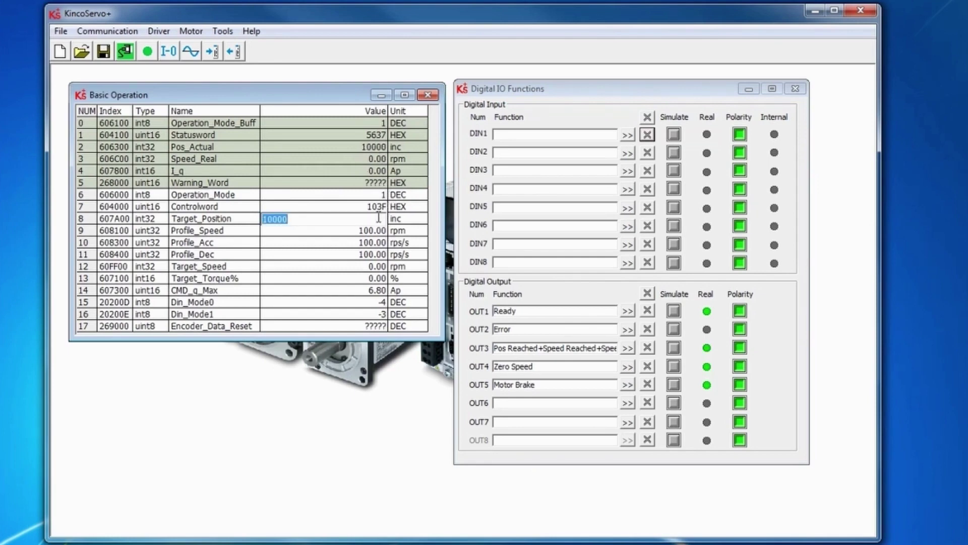
{"action": "type", "text": "15000"}
{"action": "key", "text": "Return"}
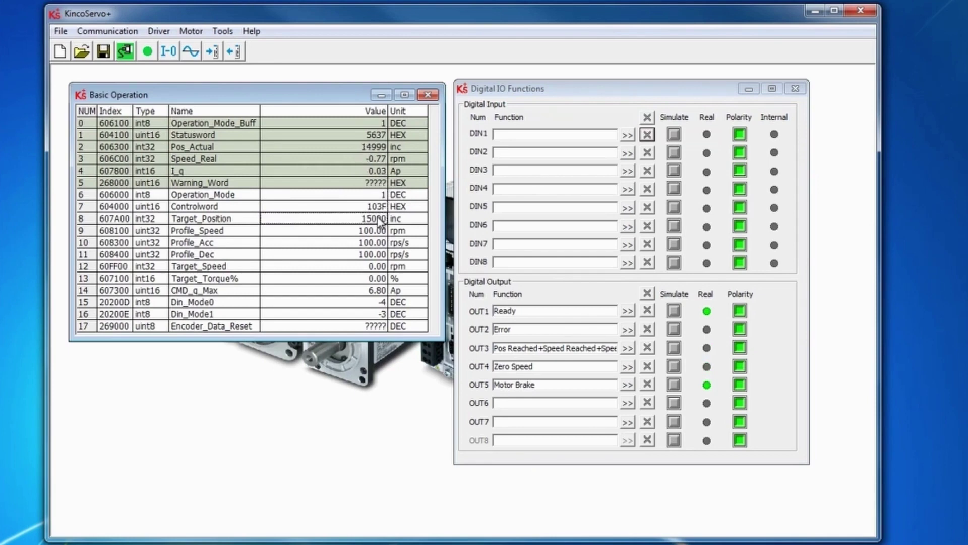
Step: Set the Controlword to 105F for relative moves
{"action": "double_click", "coordinate": [379, 205]}
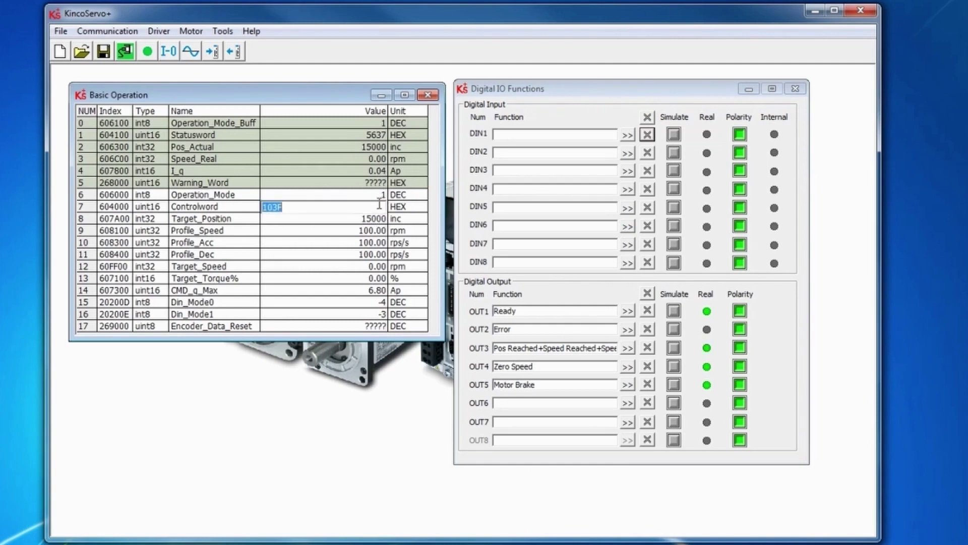
{"action": "type", "text": "105"}
{"action": "key", "text": "Return"}
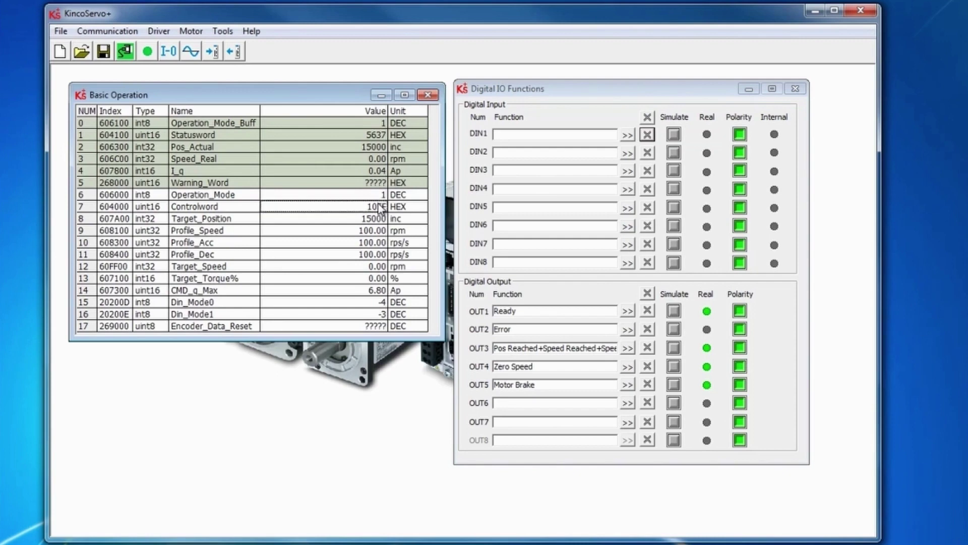
Step: Switch Controlword to 104F then 105F to trigger a first relative 15000 step
{"action": "double_click", "coordinate": [380, 219]}
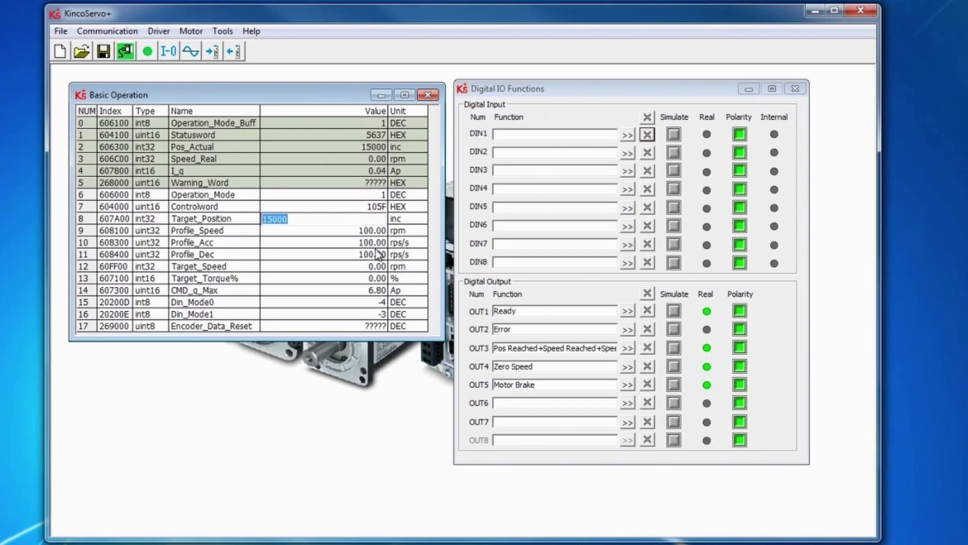
{"action": "double_click", "coordinate": [371, 208]}
{"action": "type", "text": "104F"}
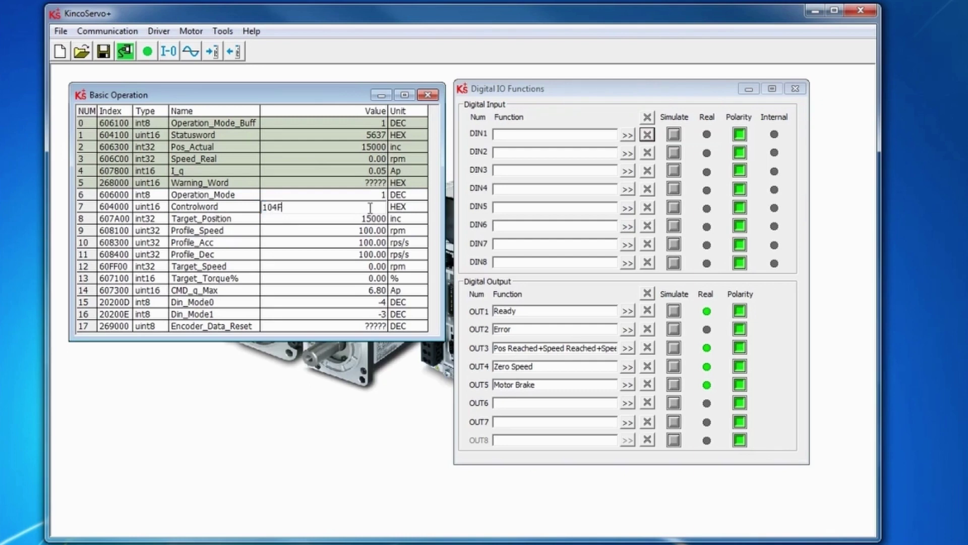
{"action": "key", "text": "Return"}
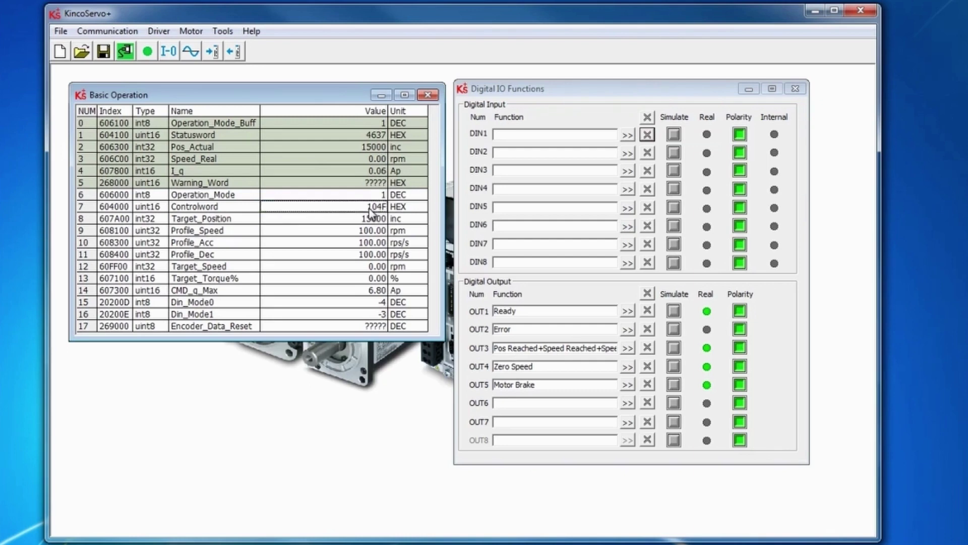
{"action": "double_click", "coordinate": [371, 209]}
{"action": "type", "text": "105F"}
{"action": "key", "text": "Return"}
Step: Repeat Controlword 104F then 105F for a second 15000 step to 45000
{"action": "double_click", "coordinate": [380, 206]}
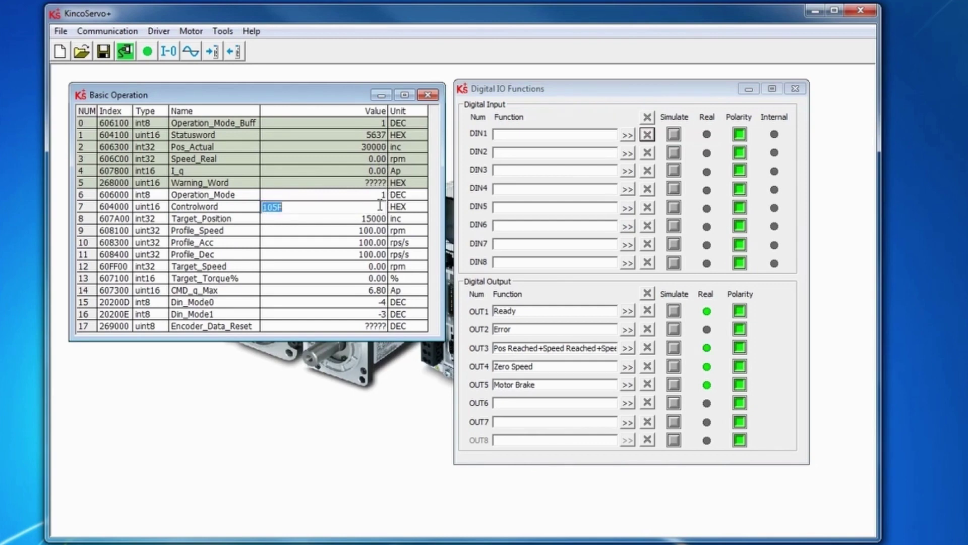
{"action": "type", "text": "104F"}
{"action": "key", "text": "Return"}
{"action": "double_click", "coordinate": [381, 207]}
{"action": "type", "text": "105F"}
{"action": "key", "text": "Return"}
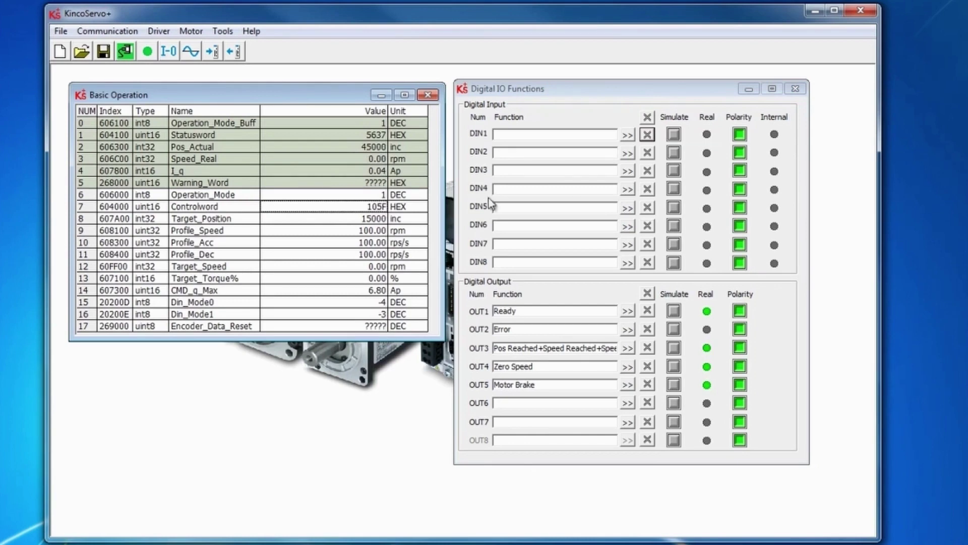
Step: Assign Activate Command to DIN1 and toggle its simulated input to trigger relative moves
{"action": "left_click", "coordinate": [628, 135]}
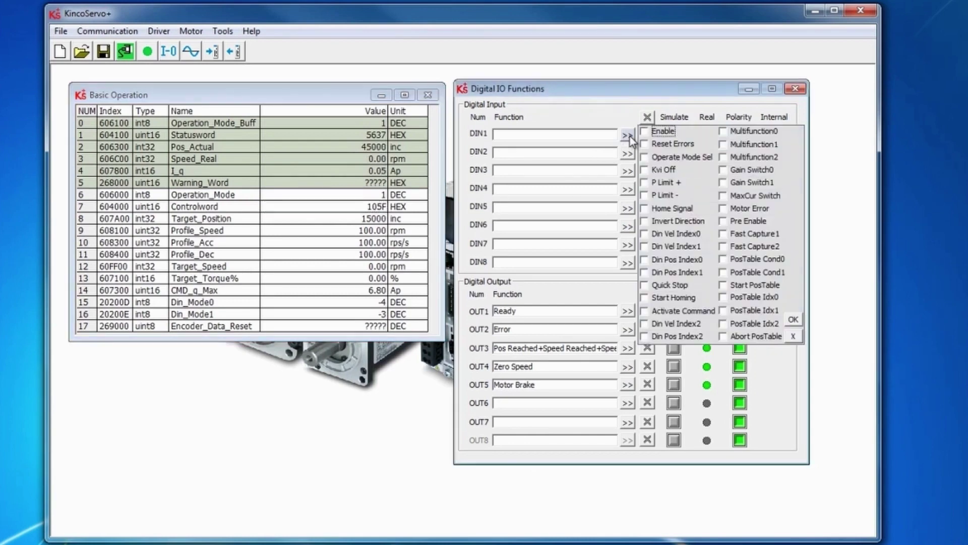
{"action": "left_click", "coordinate": [647, 311]}
{"action": "left_click", "coordinate": [792, 320]}
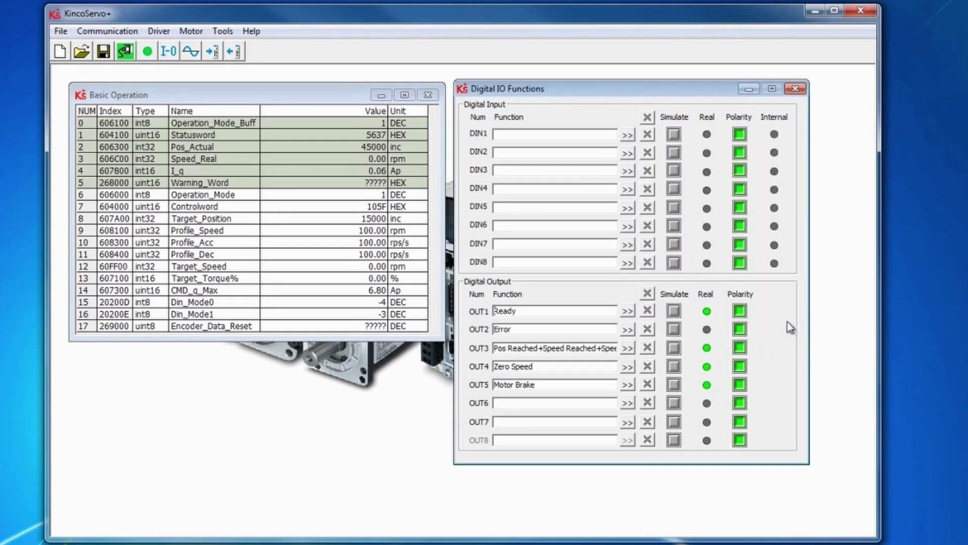
{"action": "left_click", "coordinate": [675, 136]}
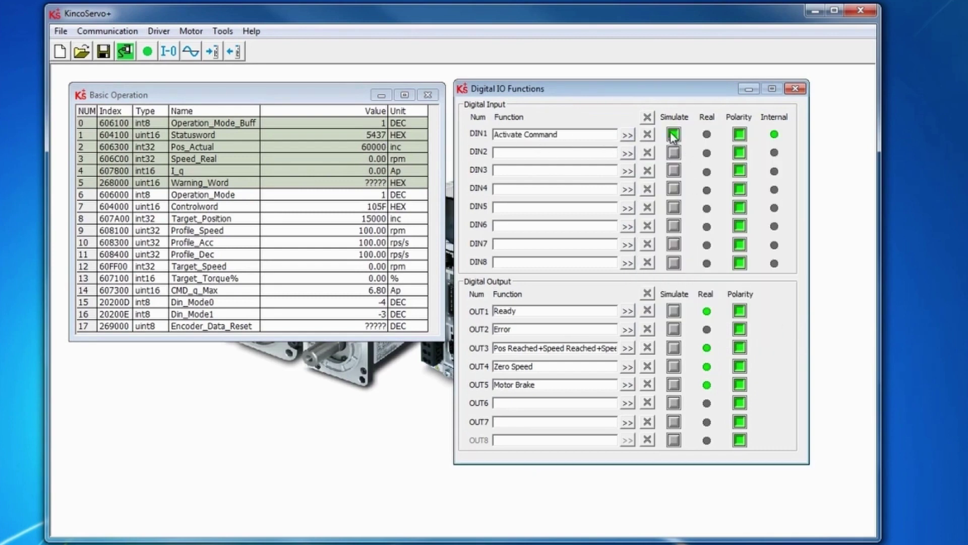
{"action": "left_click", "coordinate": [675, 135]}
{"action": "left_click", "coordinate": [674, 134]}
{"action": "left_click", "coordinate": [675, 135]}
Step: Set Target_Position to 10000 and pulse DIN1 for a relative 10000 move
{"action": "double_click", "coordinate": [382, 220]}
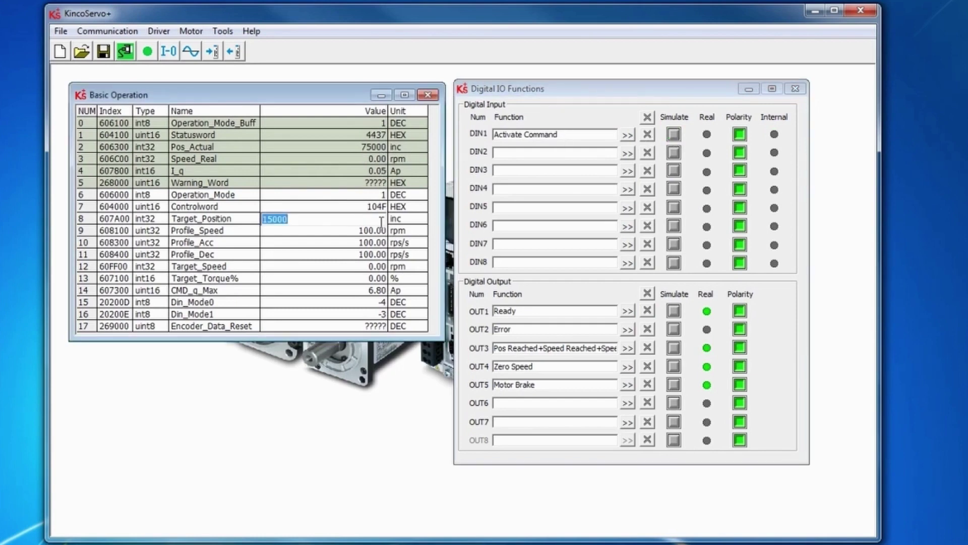
{"action": "type", "text": "10000"}
{"action": "key", "text": "Return"}
{"action": "left_click", "coordinate": [674, 135]}
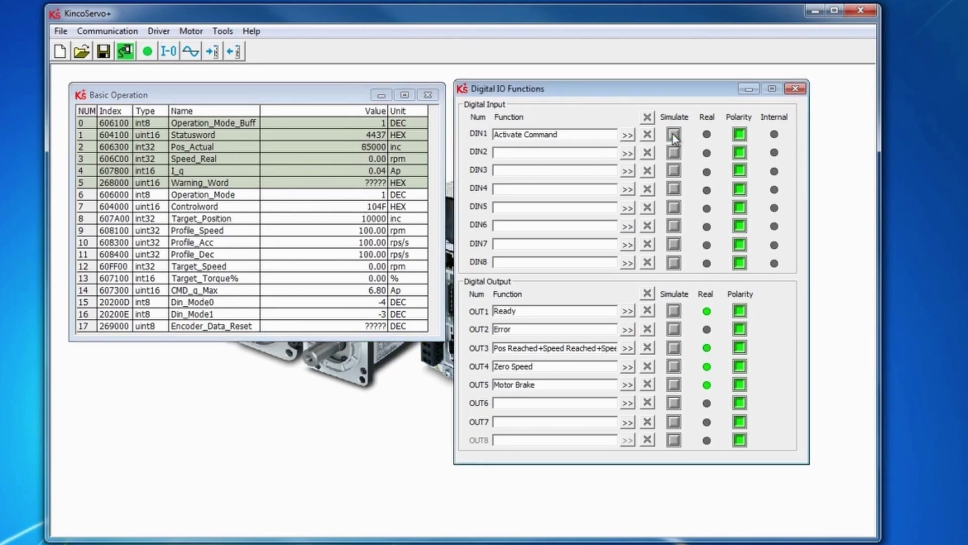
{"action": "left_click", "coordinate": [674, 136]}
Step: Set Controlword to 103F and simulate DIN1 to start the absolute move to 10000
{"action": "double_click", "coordinate": [382, 206]}
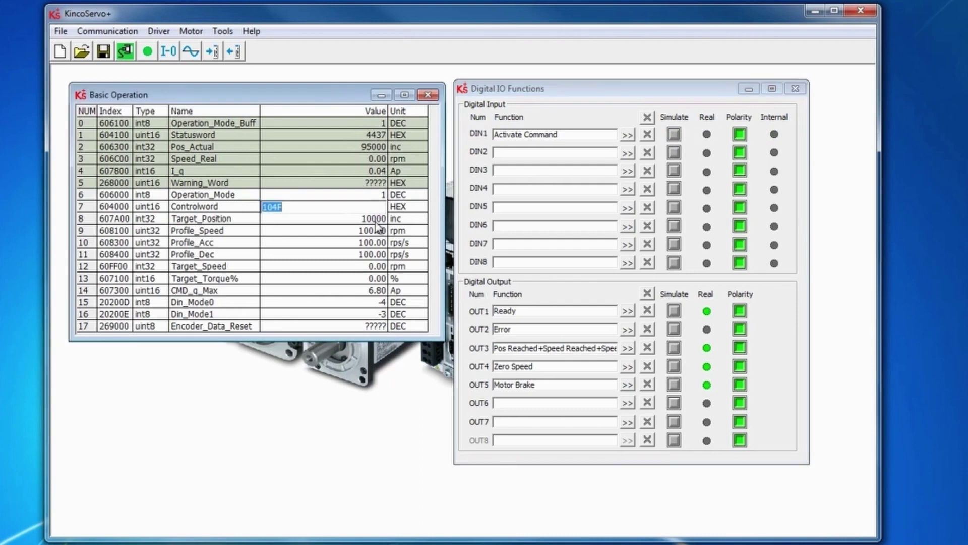
{"action": "type", "text": "103f"}
{"action": "key", "text": "Return"}
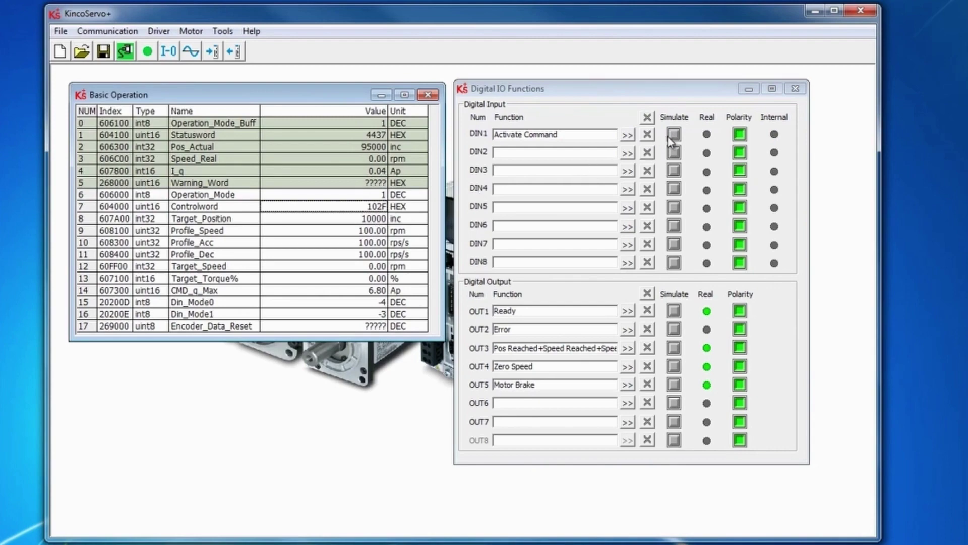
{"action": "left_click", "coordinate": [673, 136]}
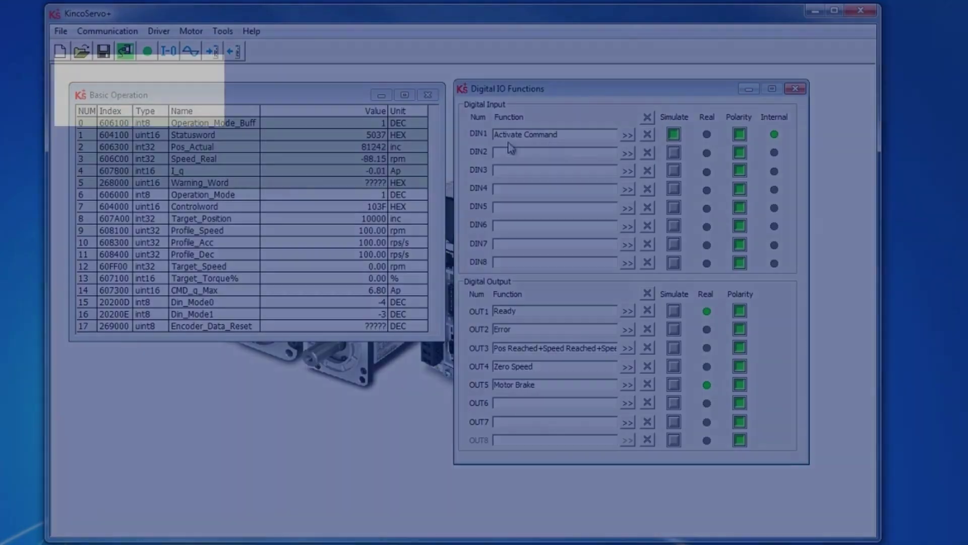